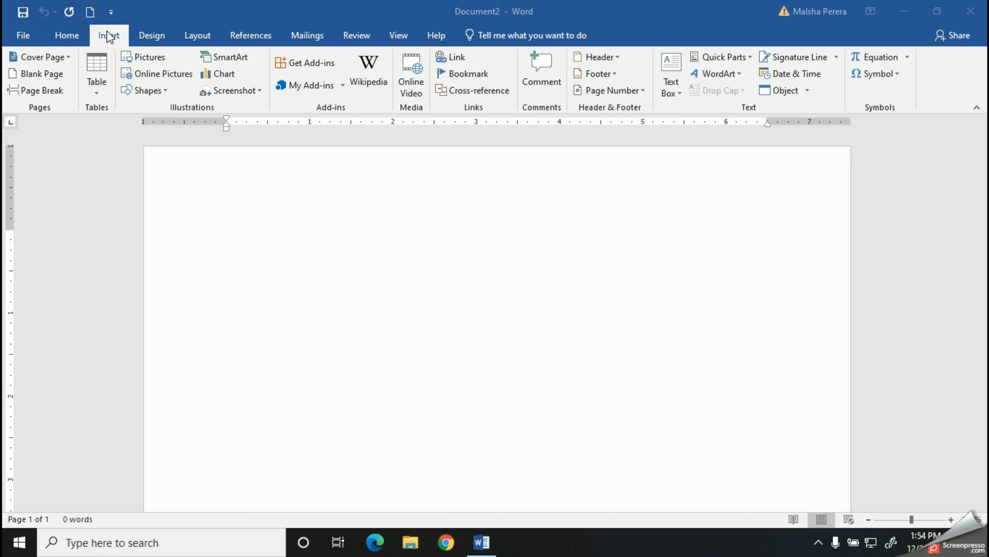
Step: Insert the young-african-american-photographer-woman-holding-camera picture from the Desktop folder into the blank document
left_click(67, 38)
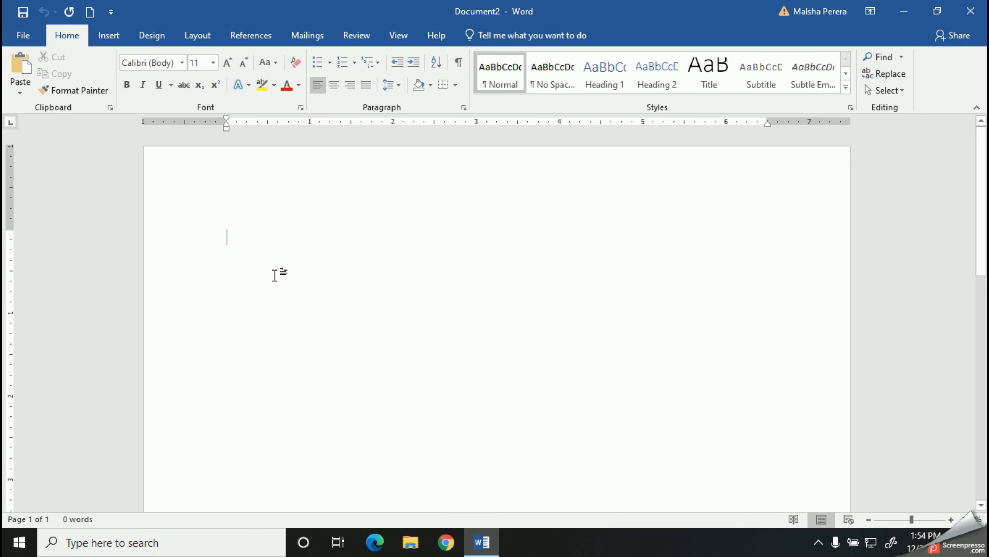
left_click(109, 35)
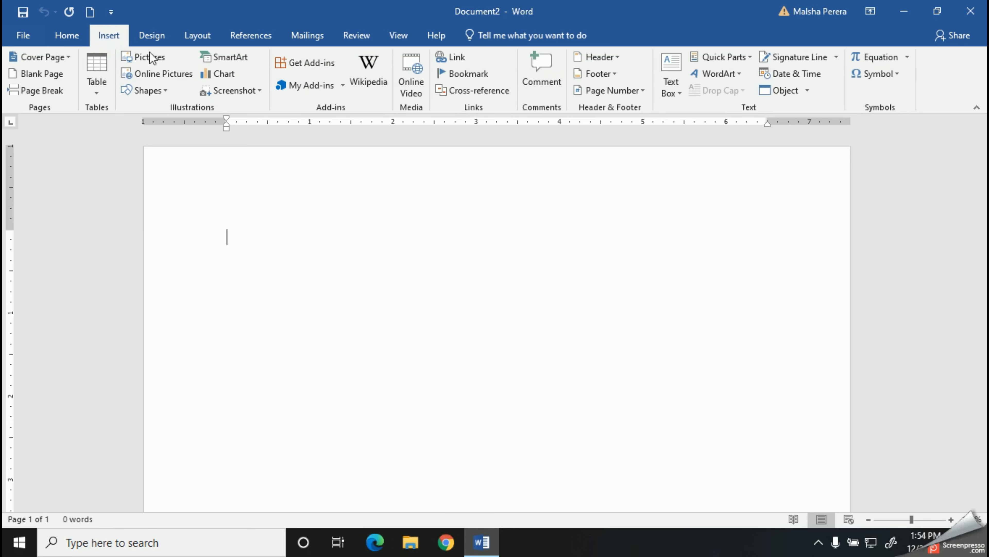
left_click(146, 60)
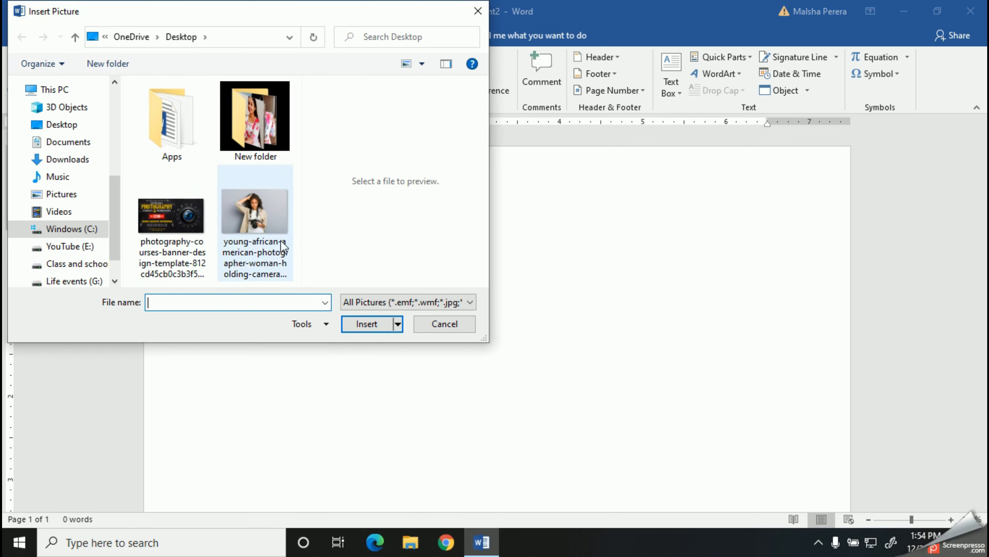
left_click(262, 225)
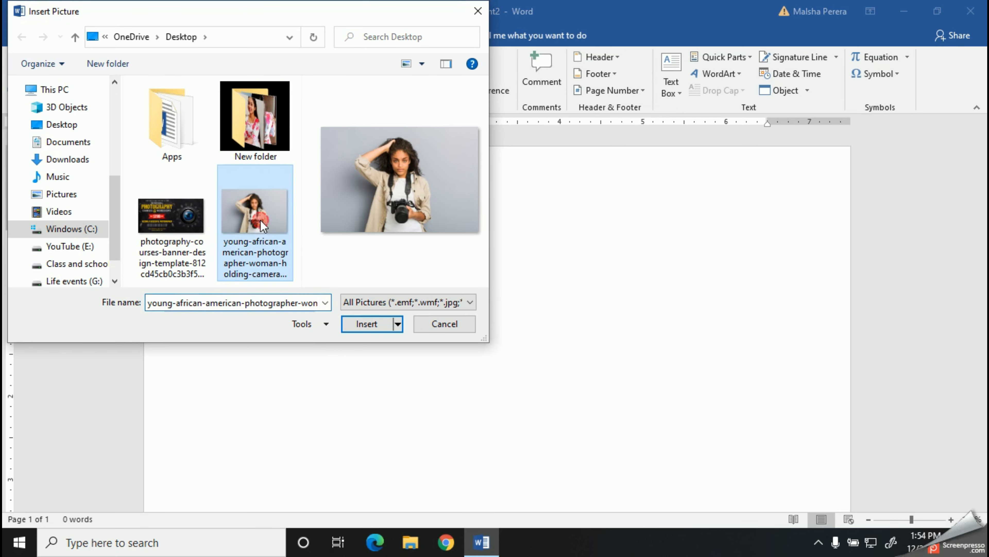
left_click(366, 324)
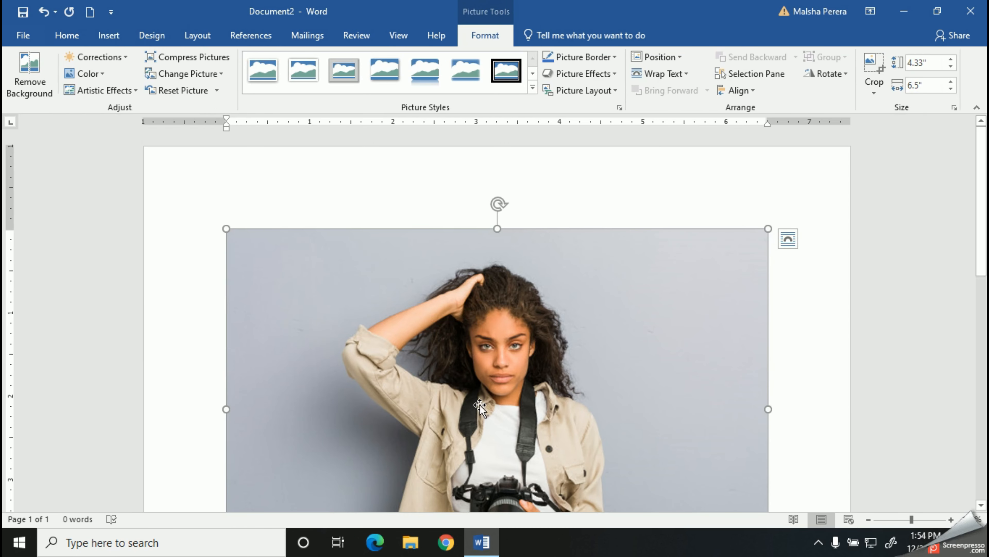
Step: Set the inserted photo's text wrapping to Tight so that it can be moved freely on the page
left_click_drag(477, 404, 473, 370)
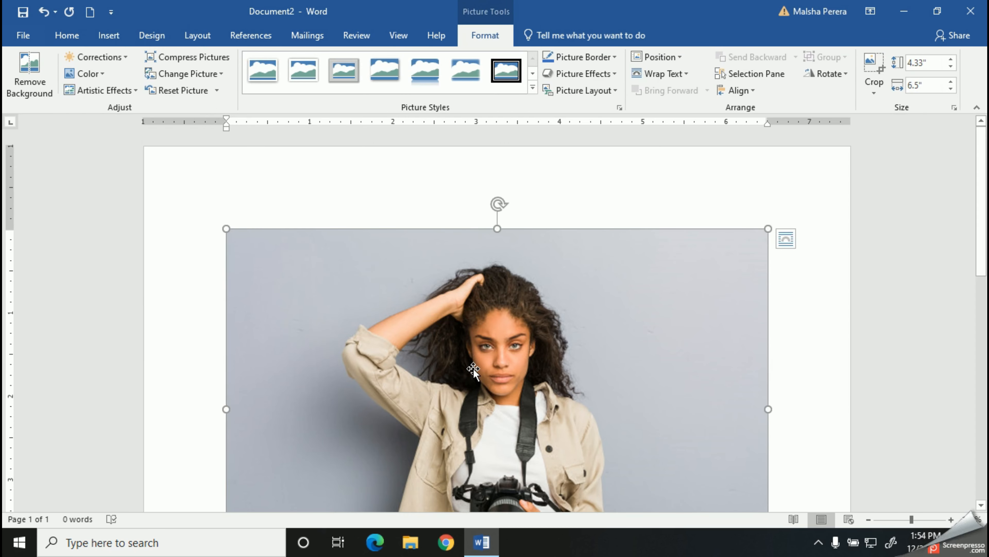
left_click(791, 249)
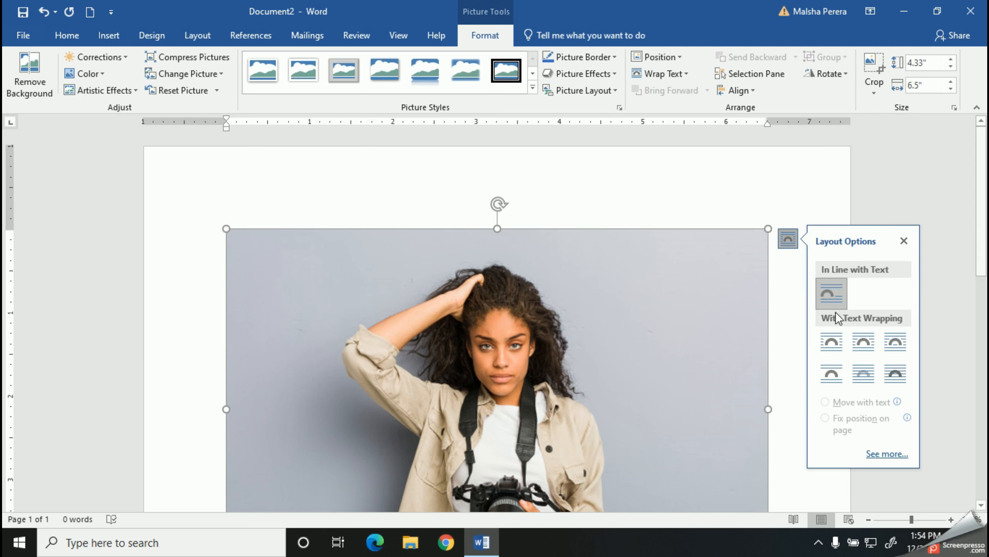
left_click(865, 349)
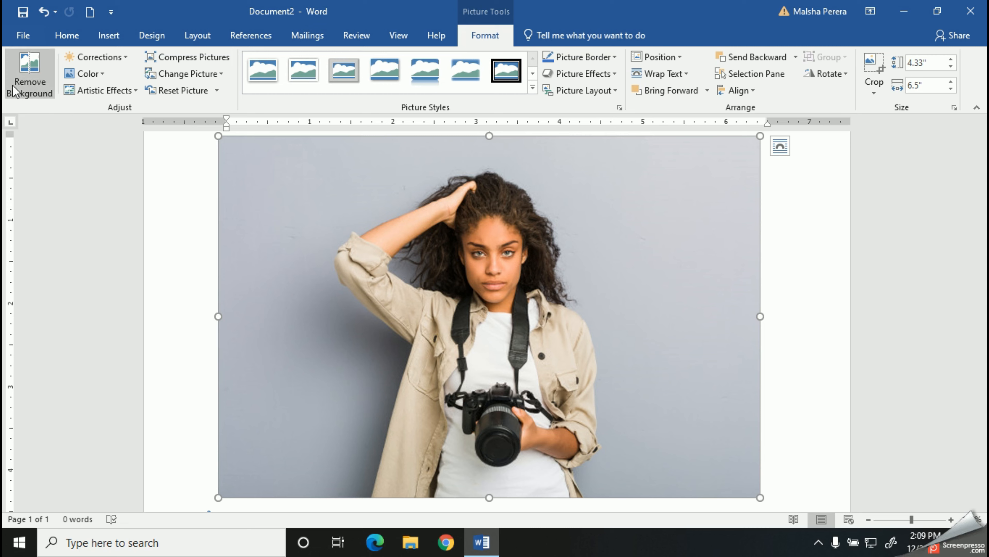
Step: Start Remove Background on the photo and extend the selection frame to the photo's lower edge and slightly to the right
left_click(26, 78)
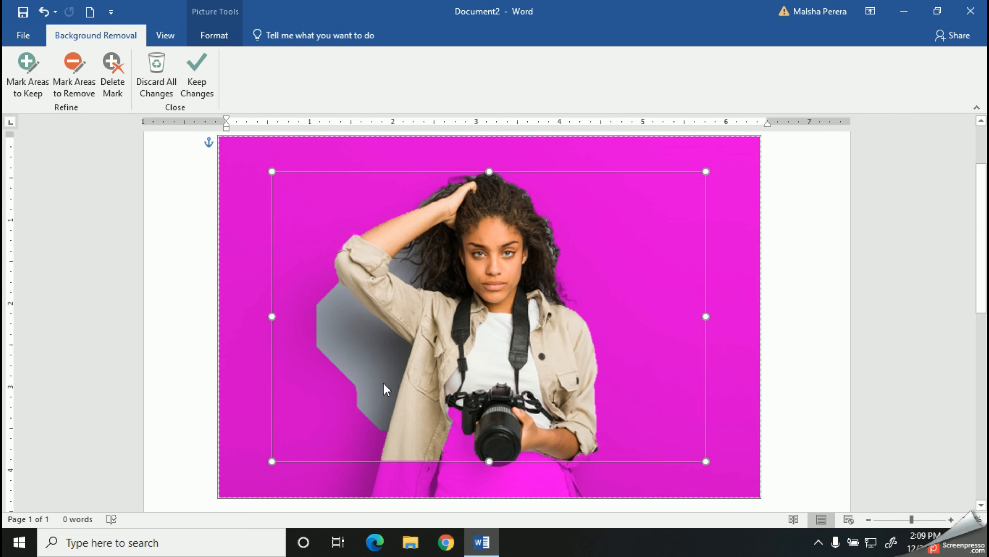
left_click_drag(489, 460, 492, 497)
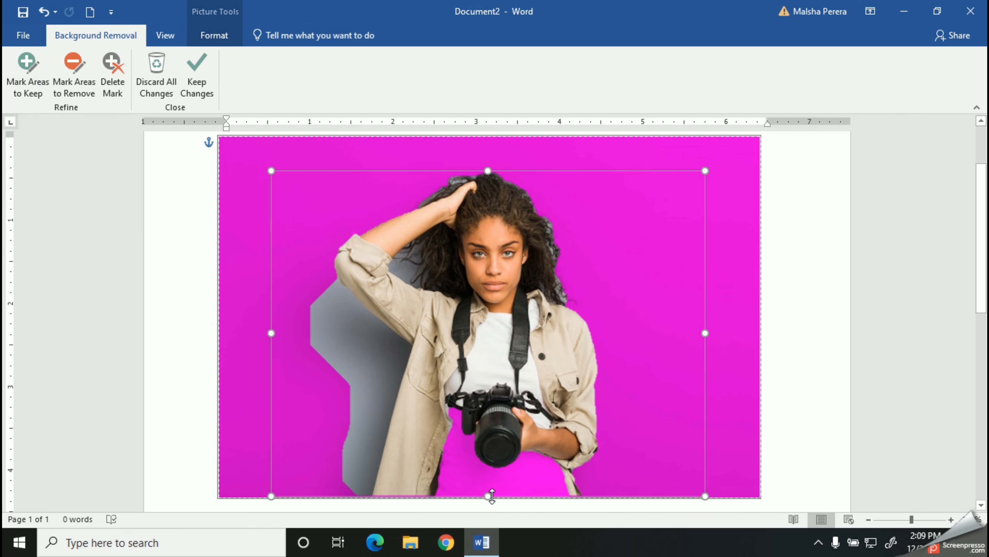
left_click_drag(707, 331, 725, 331)
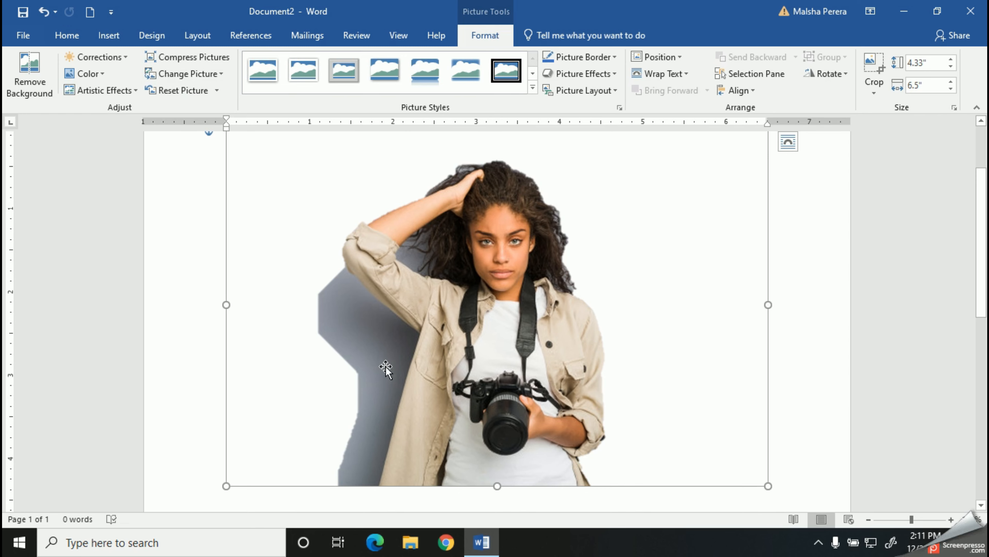
Step: Mark the grey shadow under the raised arm and between arm and hair for removal, and keep the changes
left_click(29, 69)
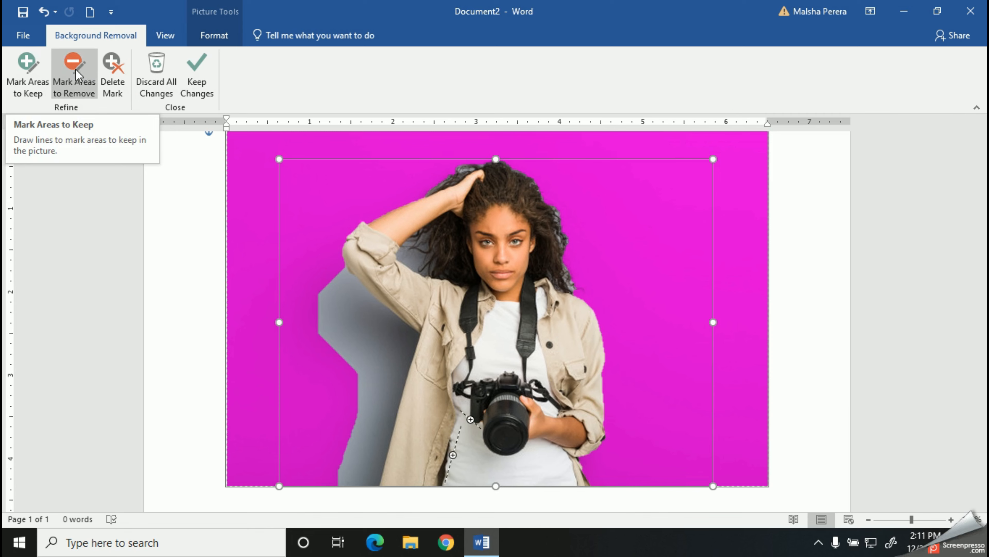
left_click(75, 82)
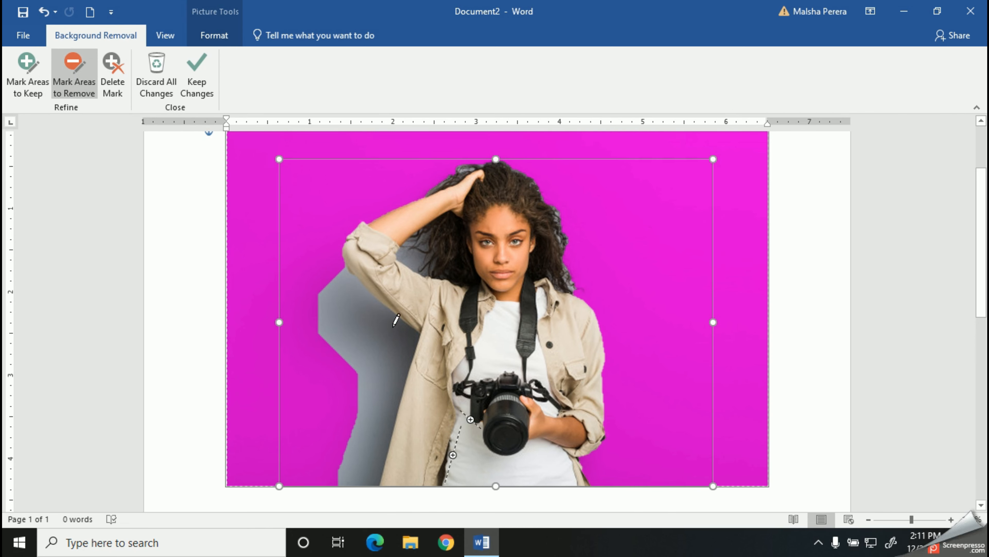
left_click_drag(347, 269, 419, 335)
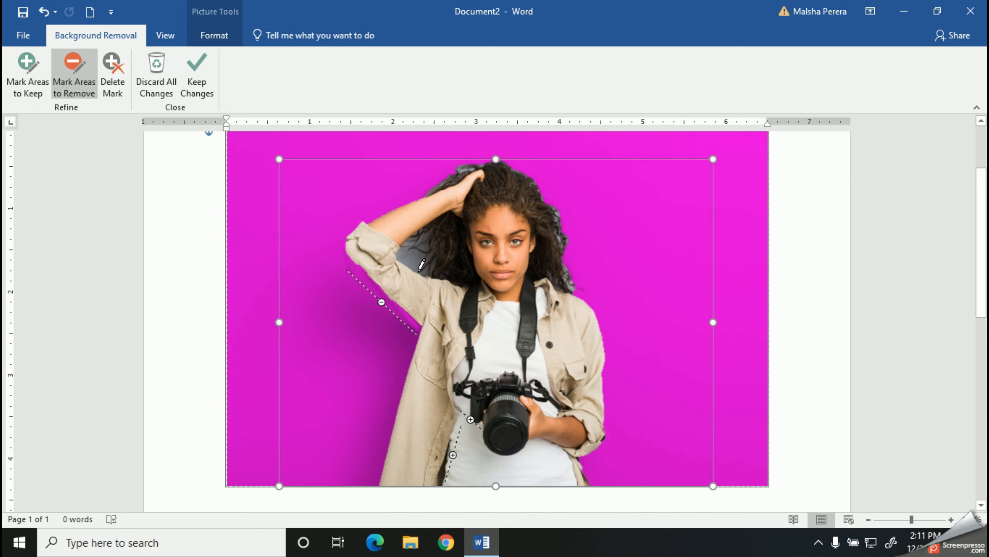
mouse_move(417, 270)
left_mouse_down()
mouse_move(398, 260)
mouse_move(420, 249)
left_mouse_up()
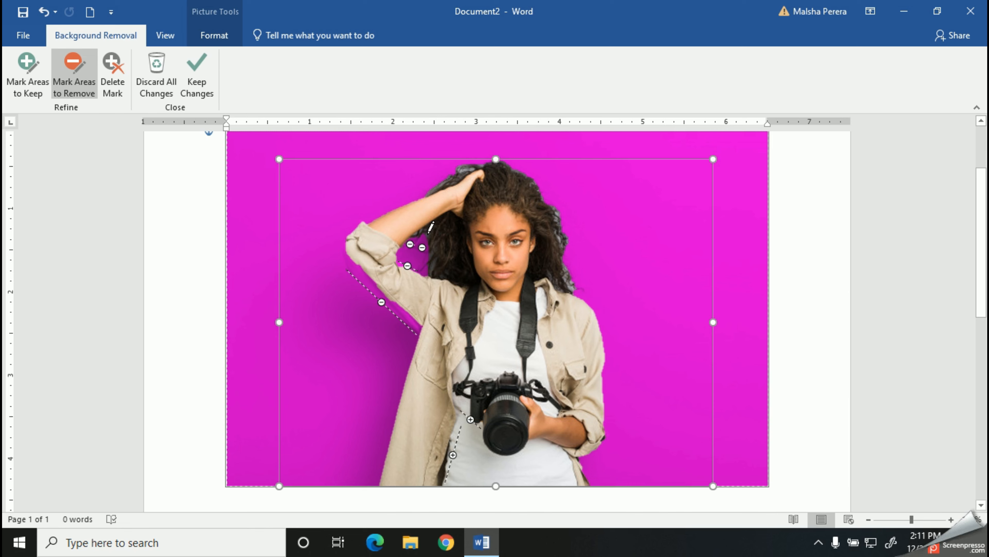
left_click(429, 233)
left_click(431, 247)
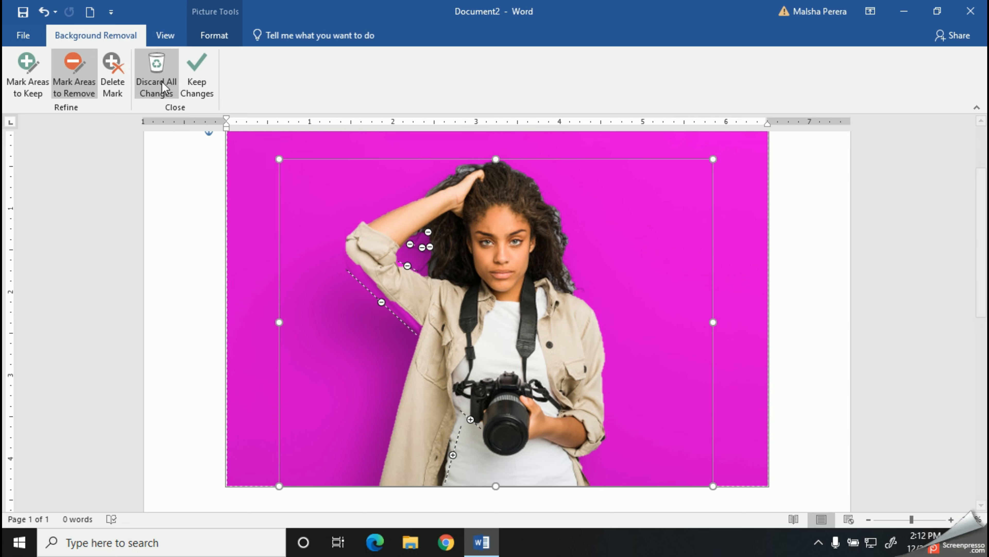
left_click(202, 71)
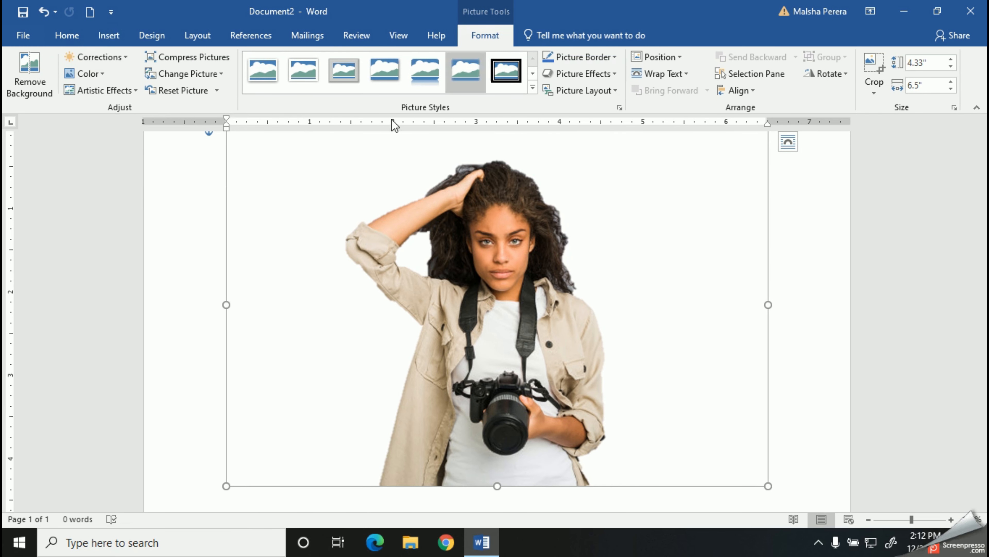
Step: Reopen background removal and mark the leftover grey spots along both sides of the woman's hair for removal
left_click(38, 72)
left_click(74, 74)
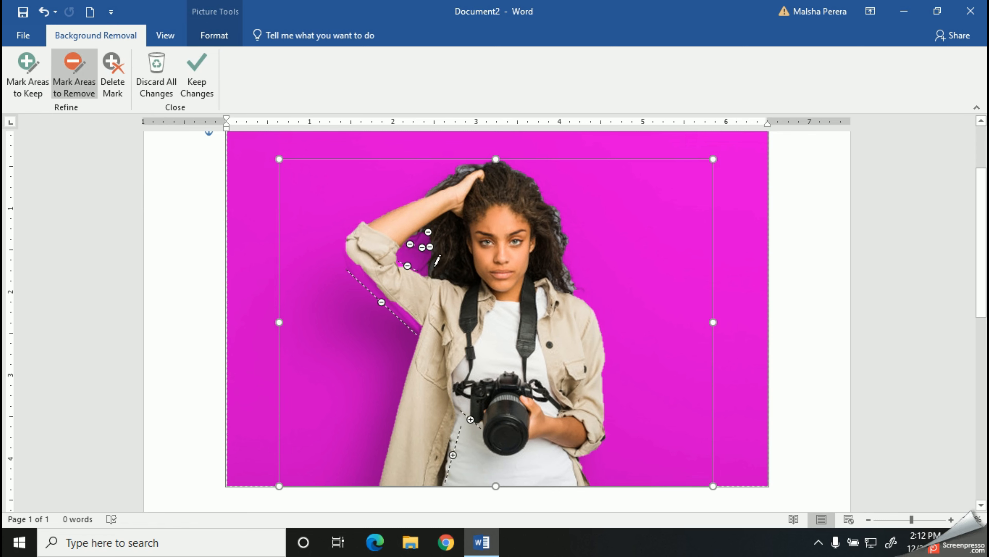
left_click(431, 266)
left_click(434, 252)
left_click(436, 259)
left_click(572, 284)
left_click(560, 242)
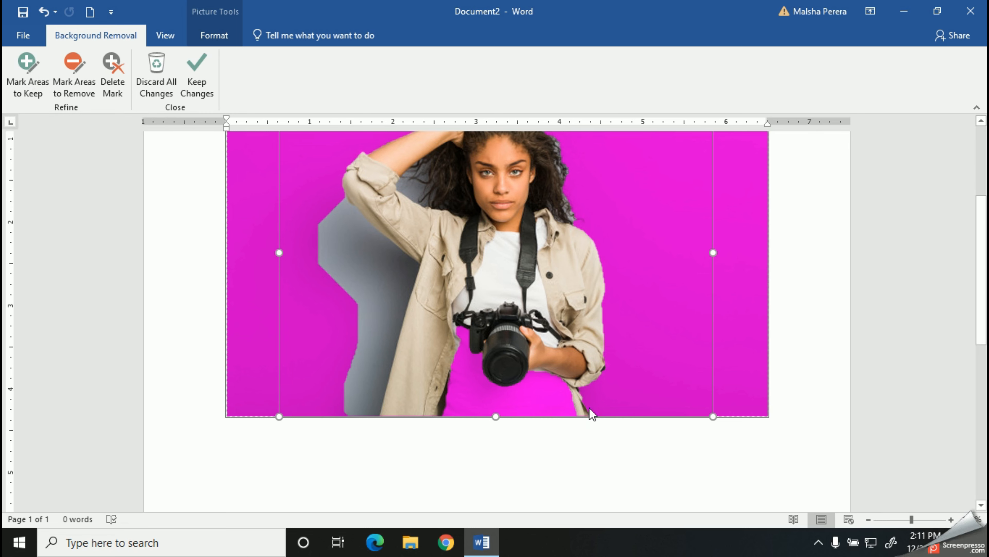
Step: Mark the white shirt beside and below the camera as an area to keep, and keep the background removal changes
left_click(31, 76)
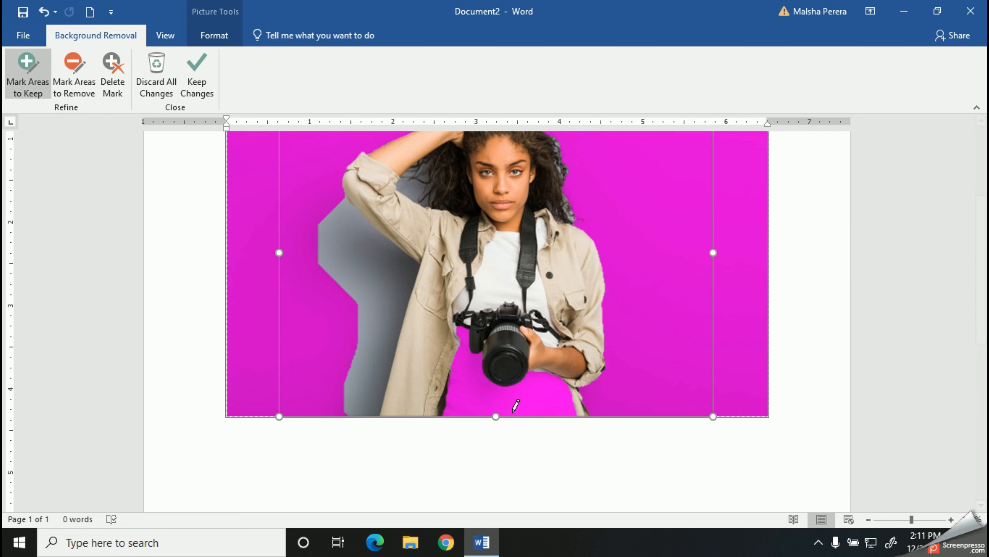
left_click_drag(482, 358, 467, 358)
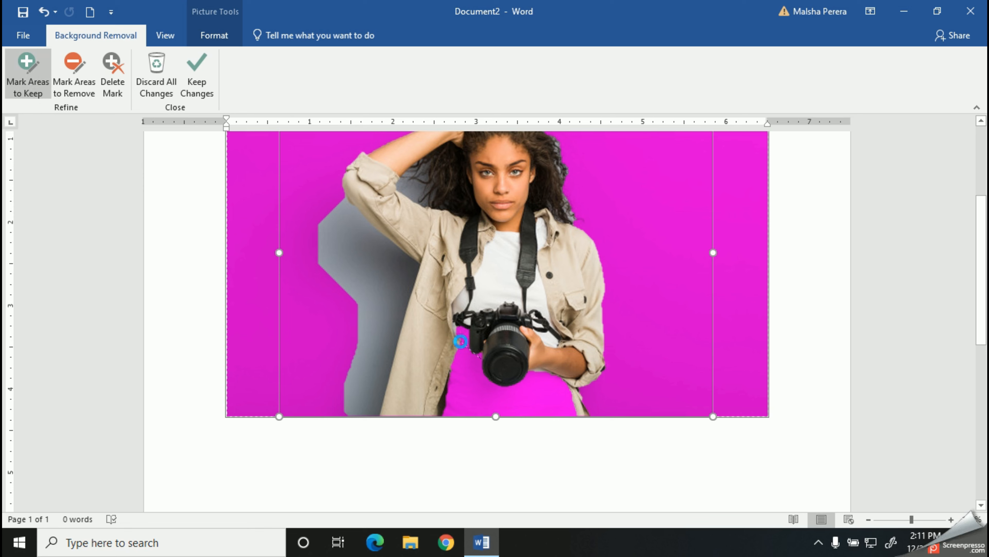
left_click_drag(460, 359, 445, 415)
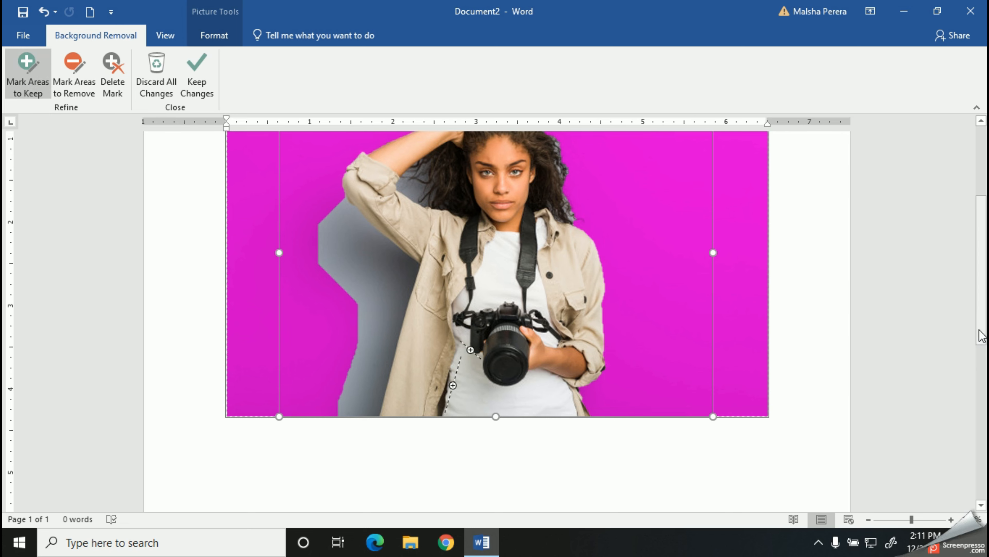
scroll(963, 299, "up", 3)
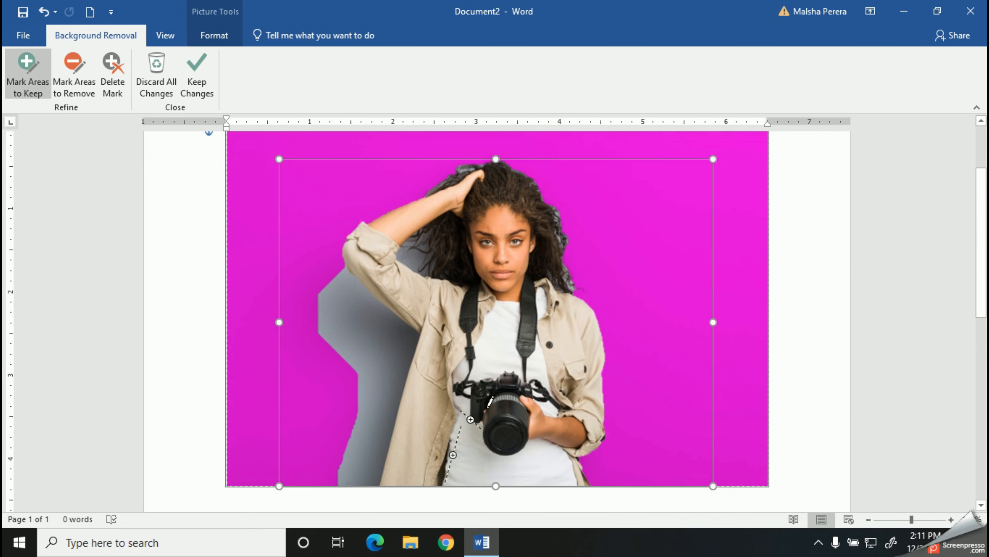
left_click(195, 84)
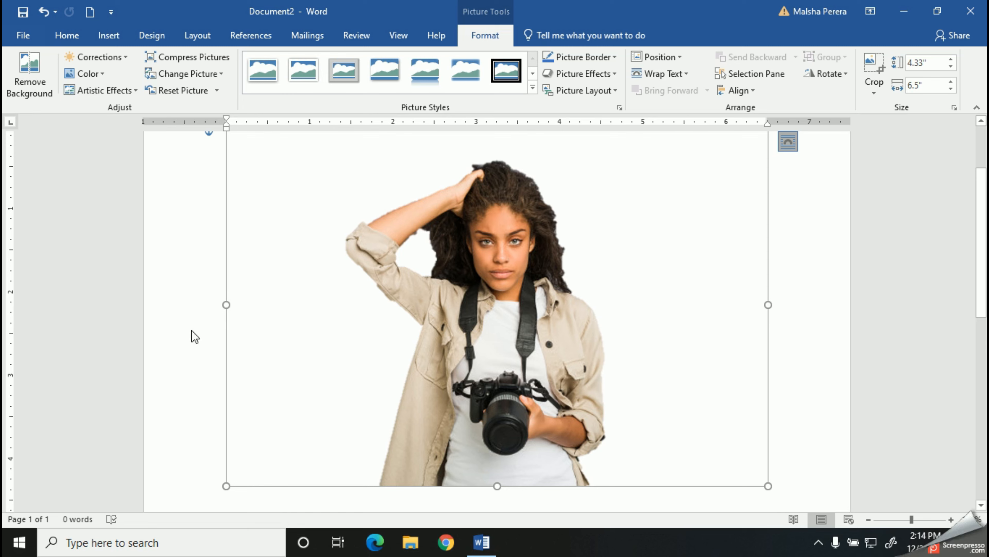
Step: Crop the empty left and right sides of the photo close to the woman, to a width of about 3.49"
left_click(494, 35)
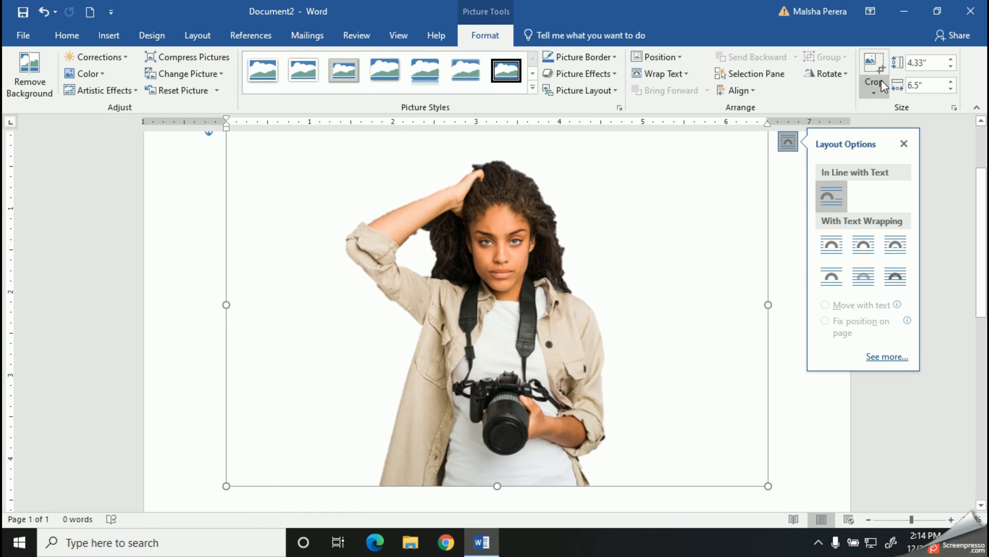
left_click(875, 63)
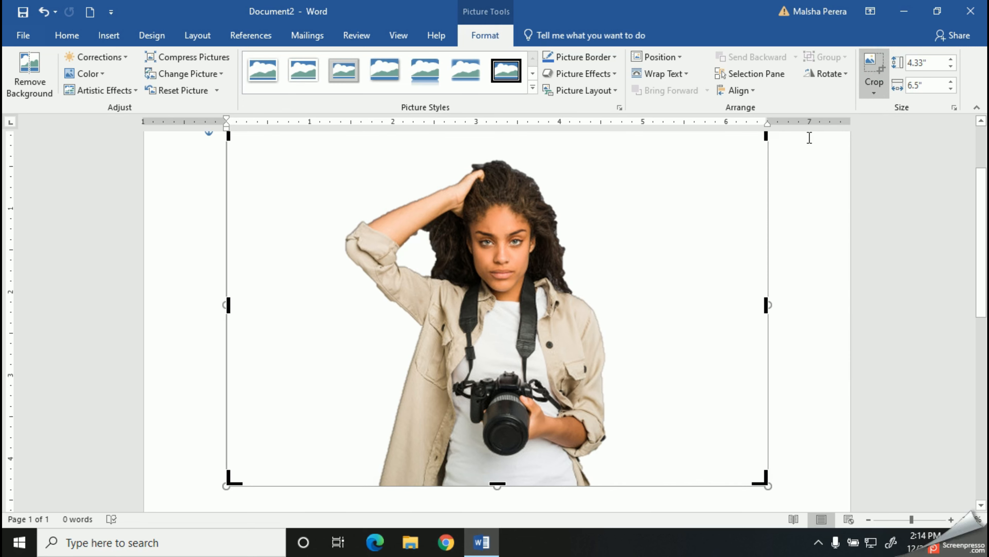
left_click_drag(766, 306, 623, 319)
left_click_drag(228, 304, 333, 321)
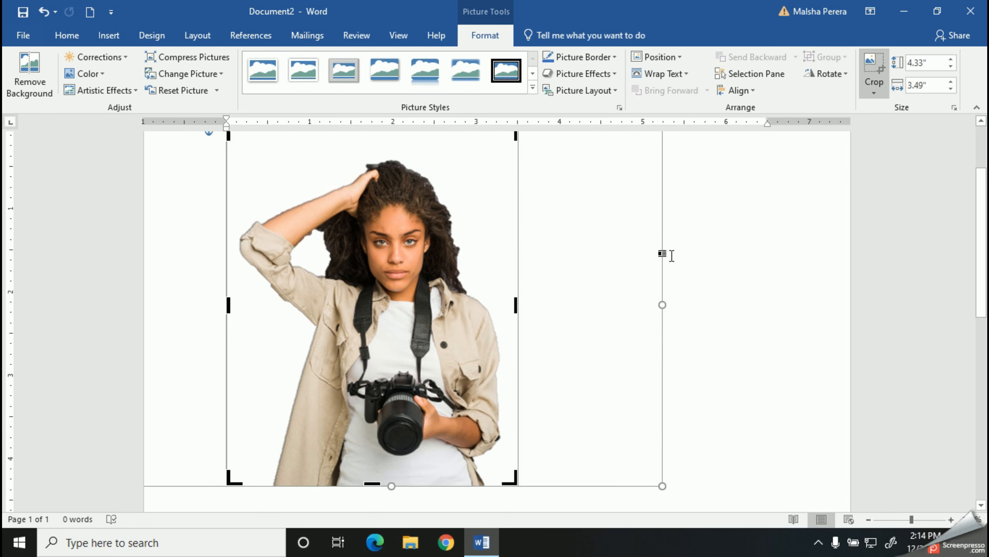
Step: Crop the photo's top and bottom to a height of about 3.93" and move it to the middle of the page
scroll(667, 256, "up", 3)
left_click_drag(372, 230, 376, 252)
scroll(478, 333, "down", 5)
scroll(474, 329, "down", 2)
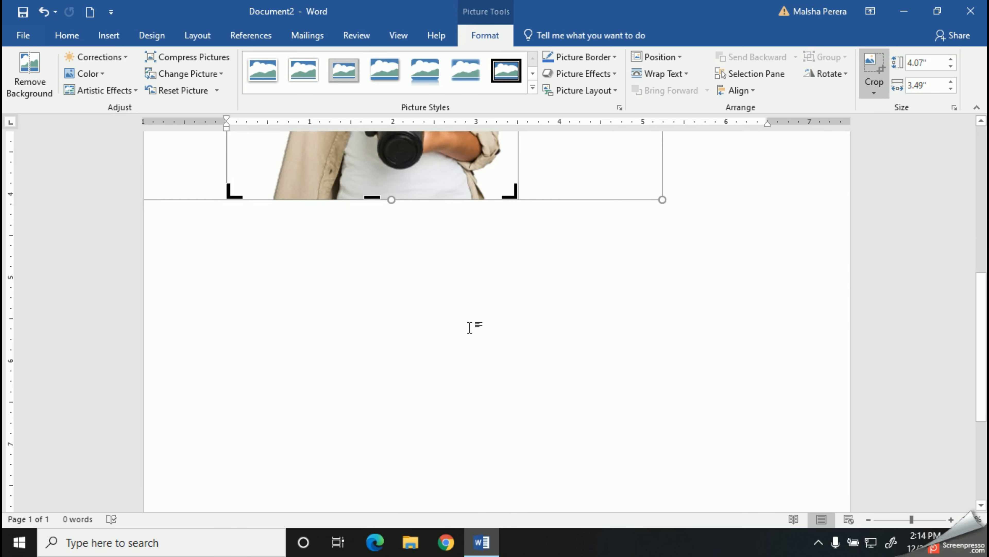
scroll(471, 327, "up", 6)
scroll(978, 265, "down", 4)
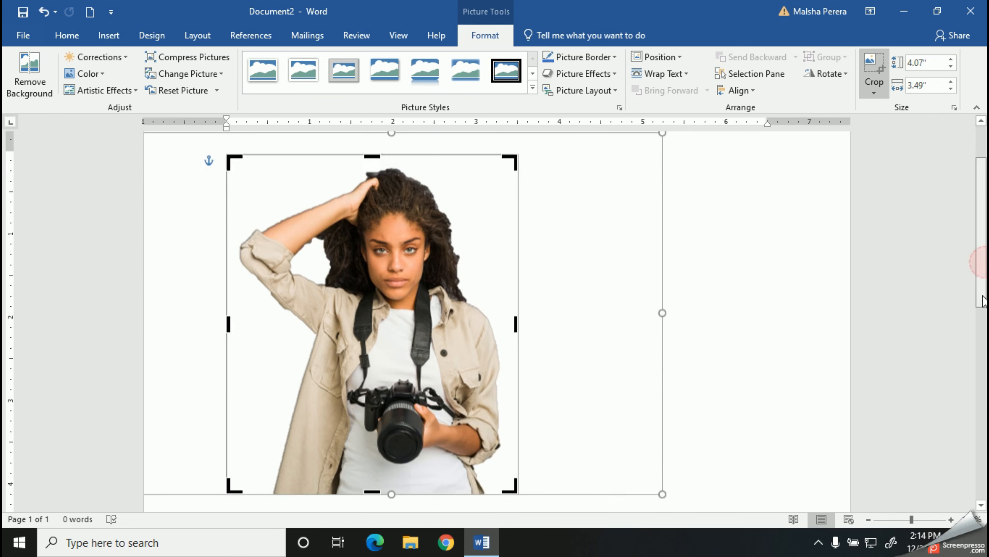
left_click_drag(371, 419, 375, 409)
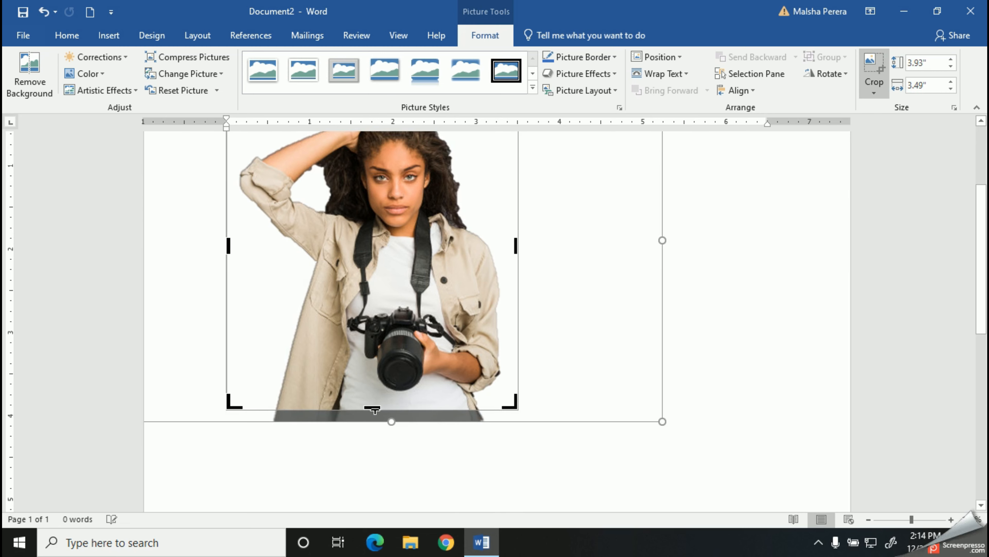
left_click(695, 360)
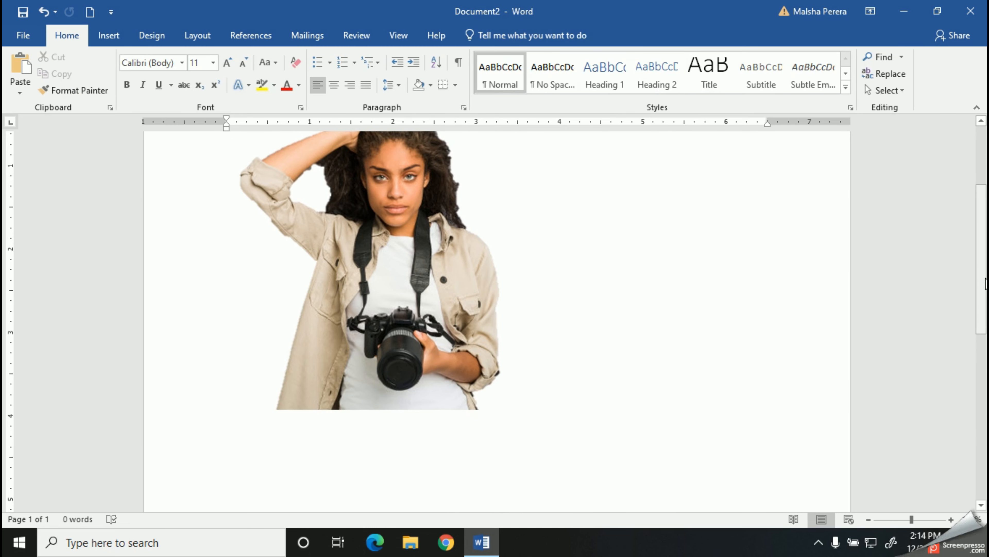
scroll(980, 276, "up", 3)
left_click_drag(402, 341, 492, 343)
Step: Insert the photography courses banner design picture from the Desktop folder into the document
left_click(109, 35)
left_click(153, 69)
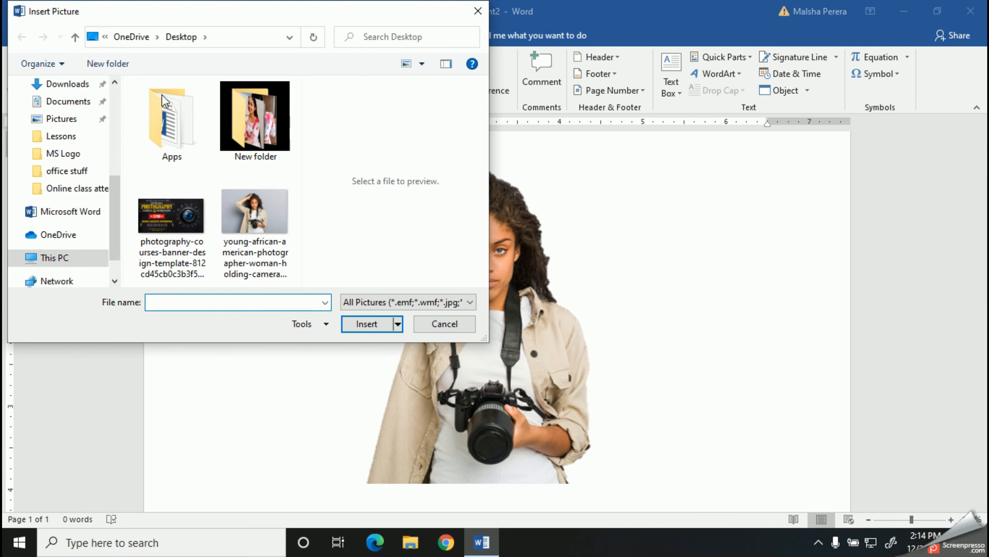
left_click(180, 226)
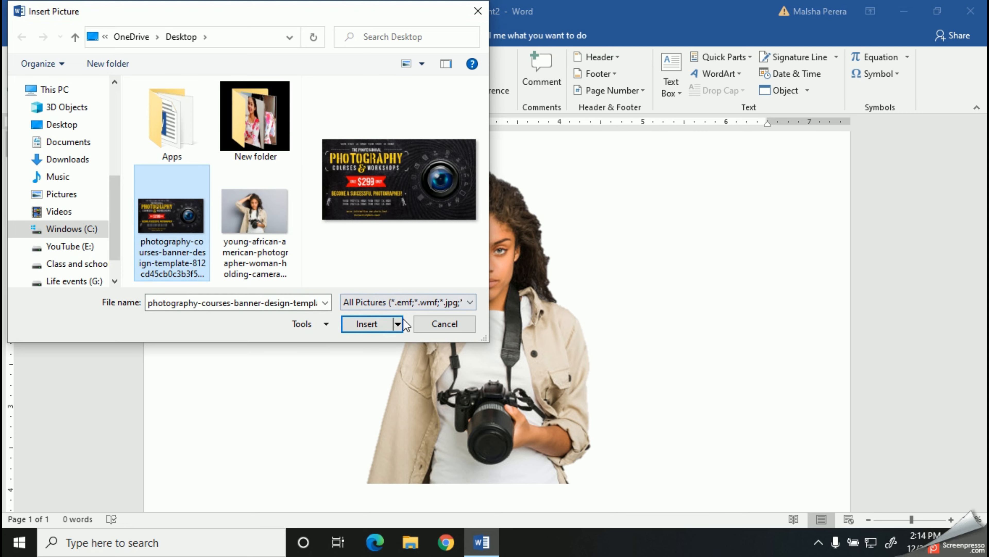
left_click(357, 326)
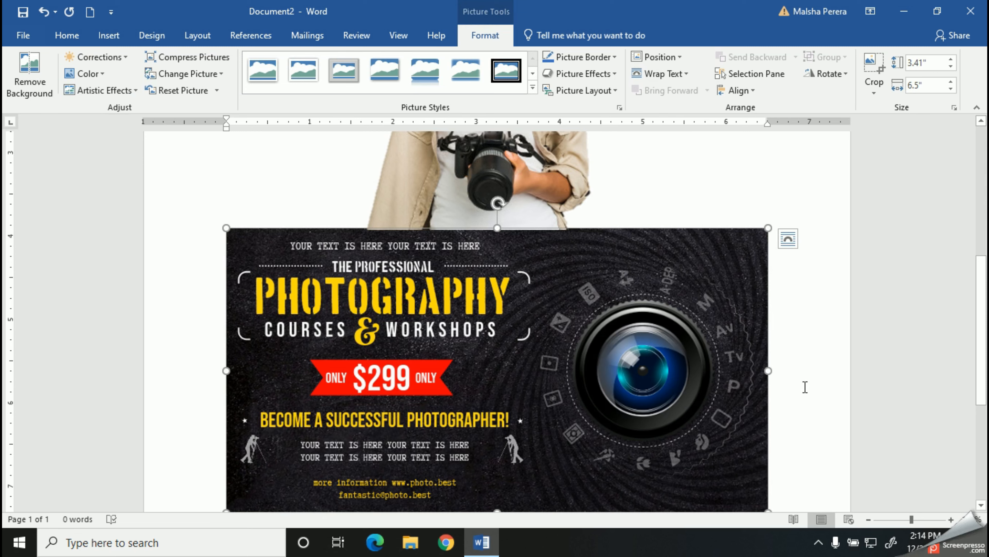
Step: Set the text wrapping of the banner picture to Tight so it can be moved freely
left_click_drag(580, 319, 547, 318)
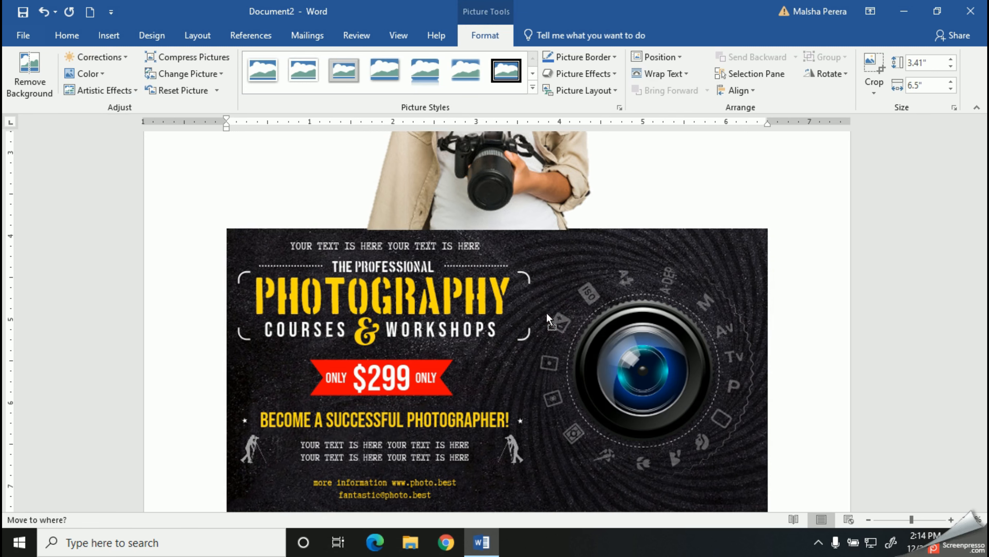
left_click(789, 237)
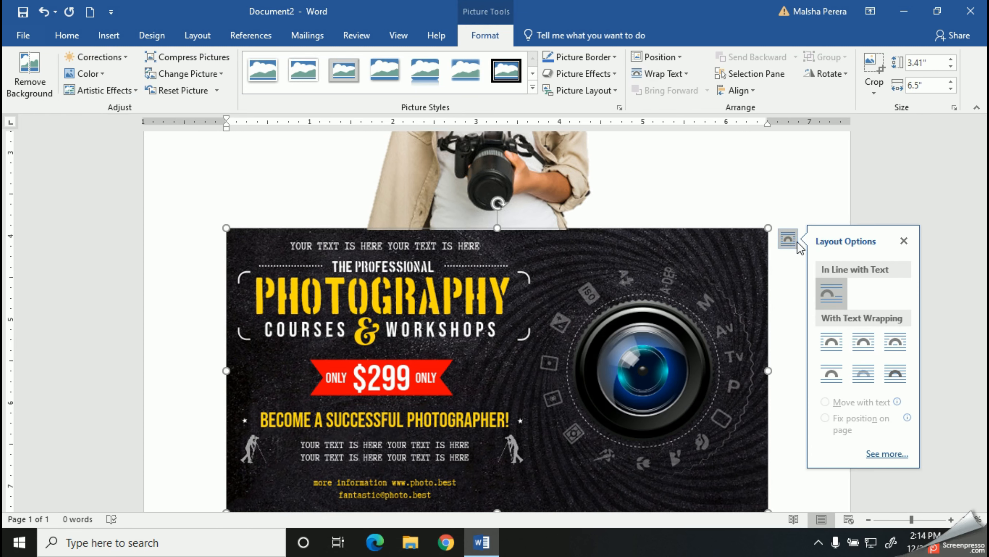
left_click(864, 350)
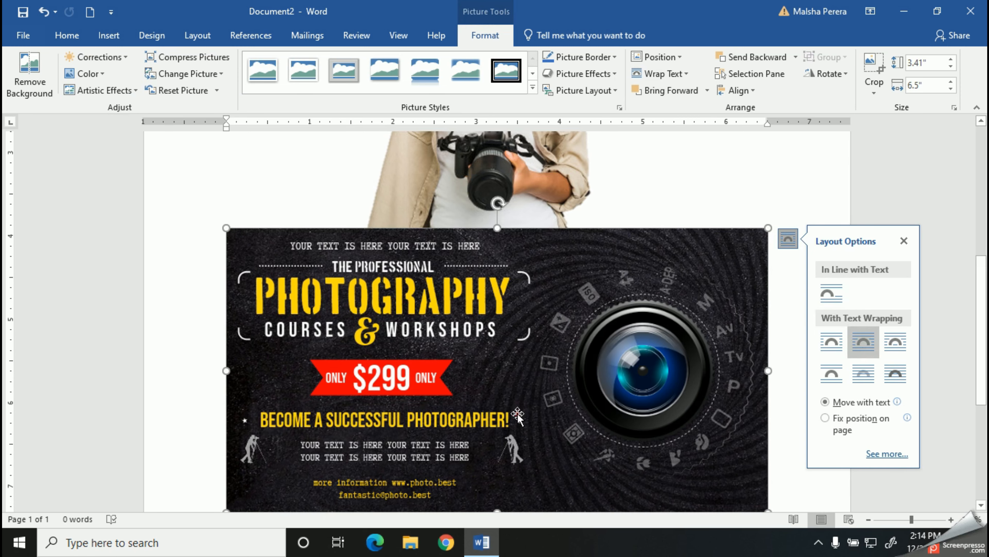
Step: Move the banner picture up the page and shift the woman cutout so it overlaps the banner's right half
left_click_drag(518, 413, 530, 323)
scroll(549, 367, "up", 6)
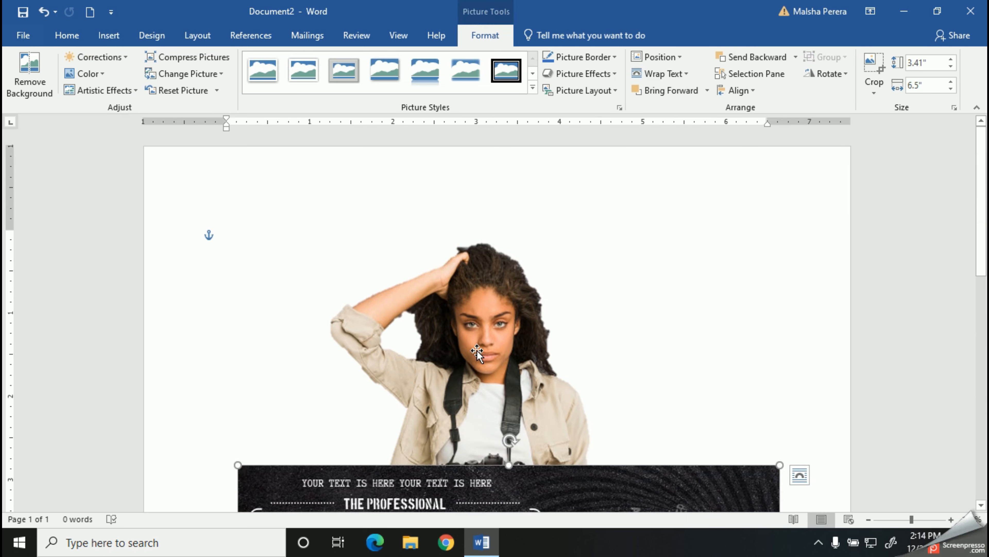
scroll(512, 426, "down", 3)
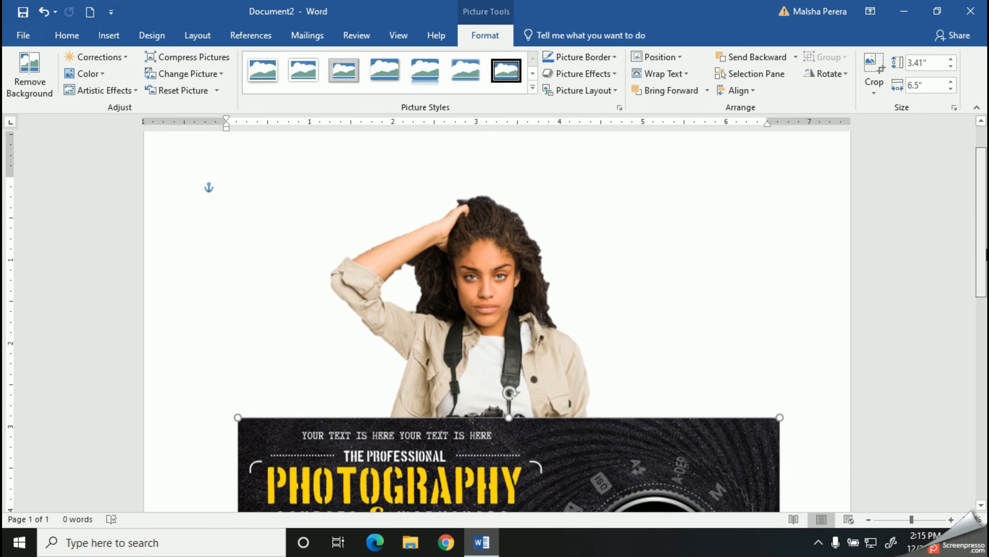
left_click_drag(512, 427, 481, 334)
left_click_drag(558, 221, 648, 283)
left_click_drag(366, 361, 387, 356)
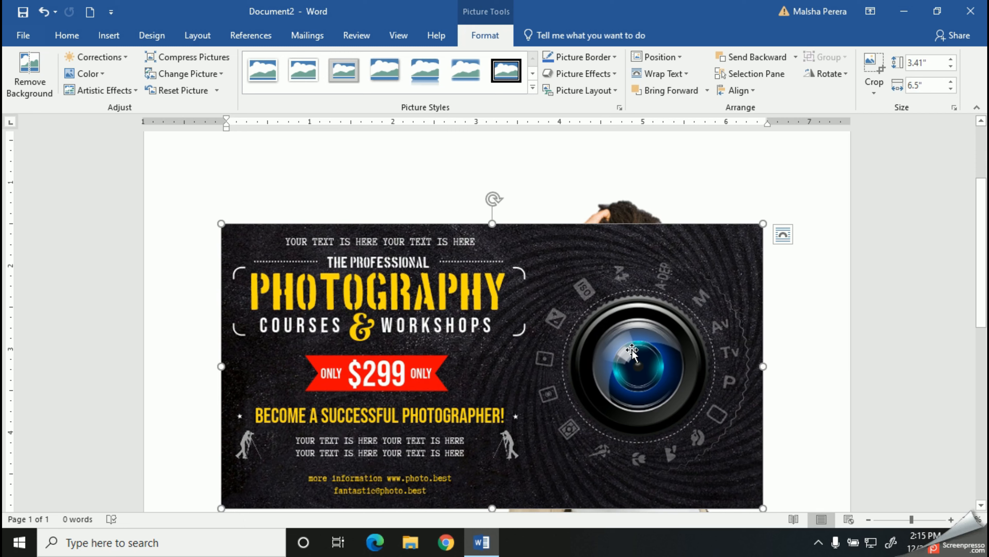
Step: Bring the woman cutout in front of the banner and align it with the banner's lower right corner
left_click(623, 215)
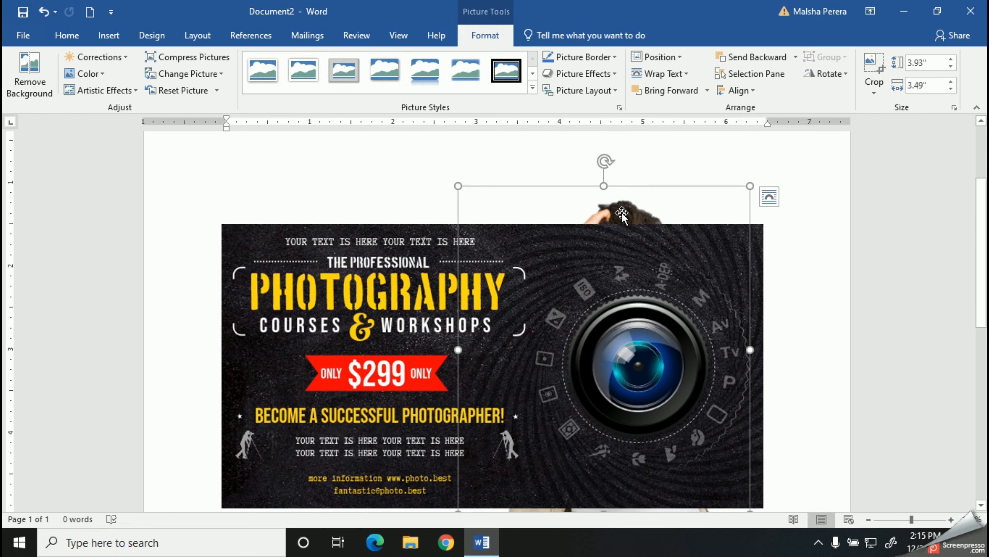
left_click(637, 93)
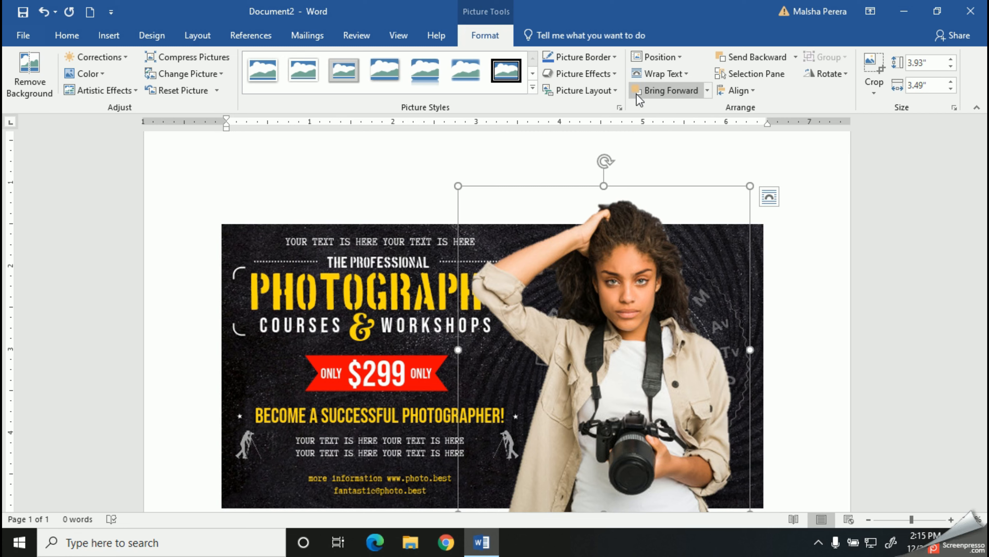
mouse_move(596, 432)
left_mouse_down()
mouse_move(600, 415)
mouse_move(606, 425)
left_mouse_up()
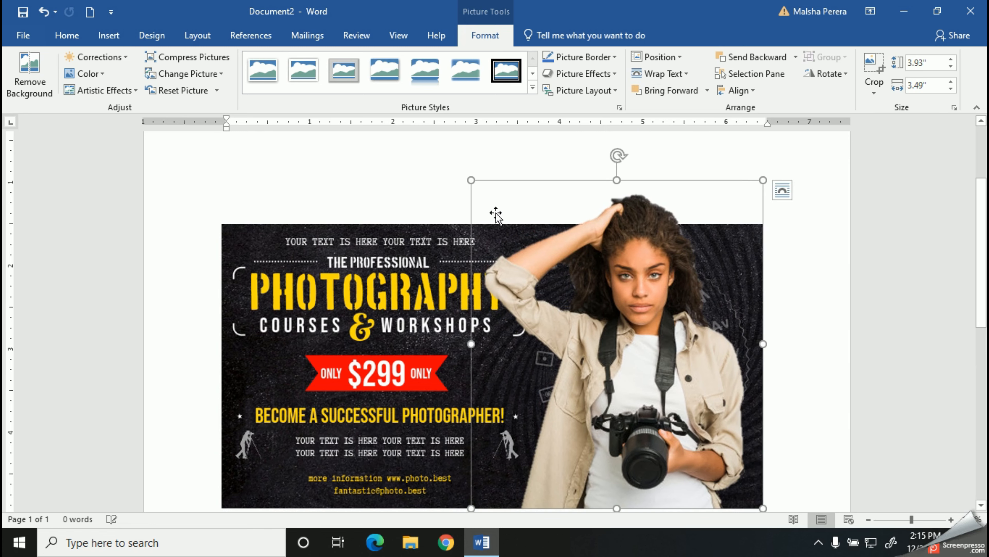
Step: Shrink the woman cutout to about 3.52" high and 3.13" wide and nudge it slightly left within the banner
left_click_drag(470, 180, 502, 247)
left_click_drag(644, 342, 633, 341)
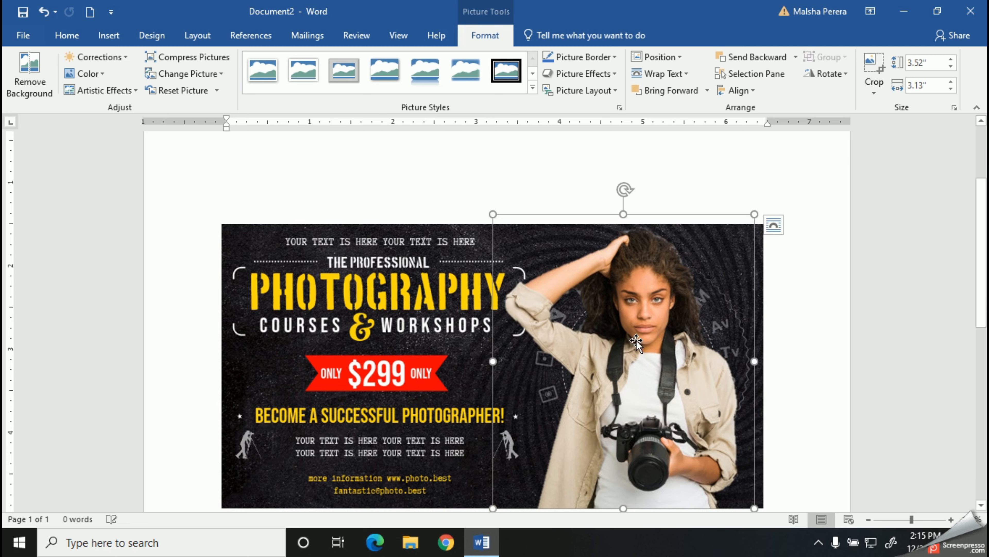
left_click(822, 368)
left_click_drag(980, 244, 982, 288)
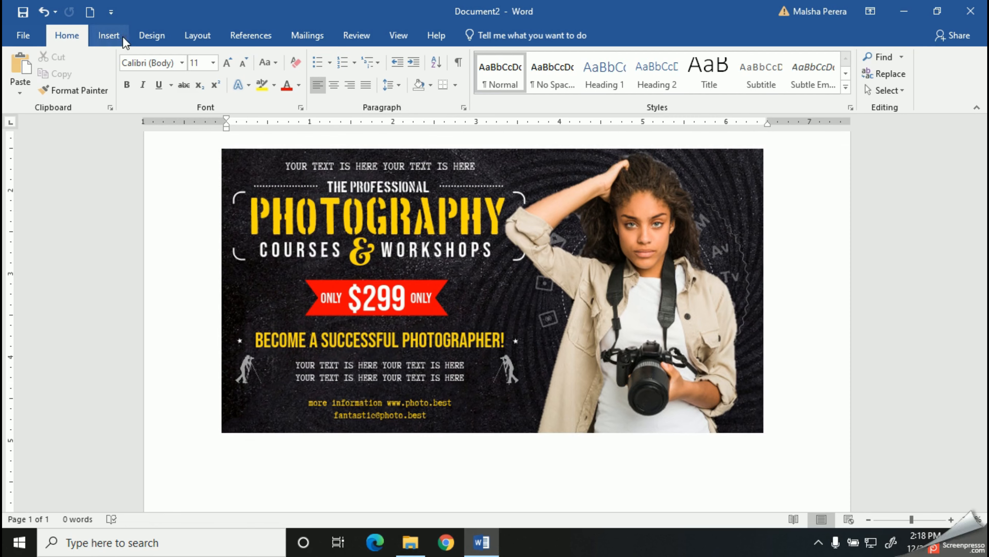
Step: Draw a rectangle the size of the banner, about 3.41" high and 6.5" wide, directly over it
left_click(109, 35)
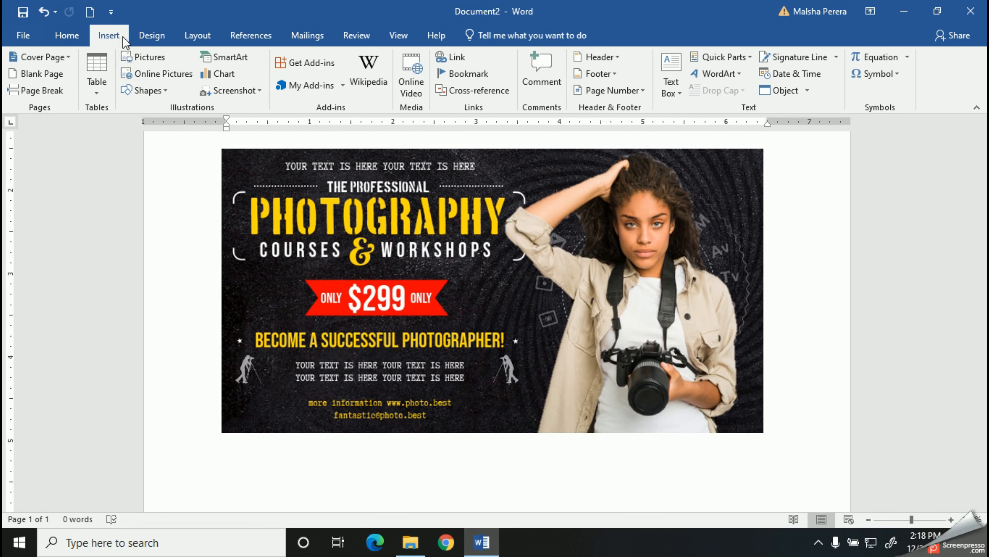
left_click(157, 92)
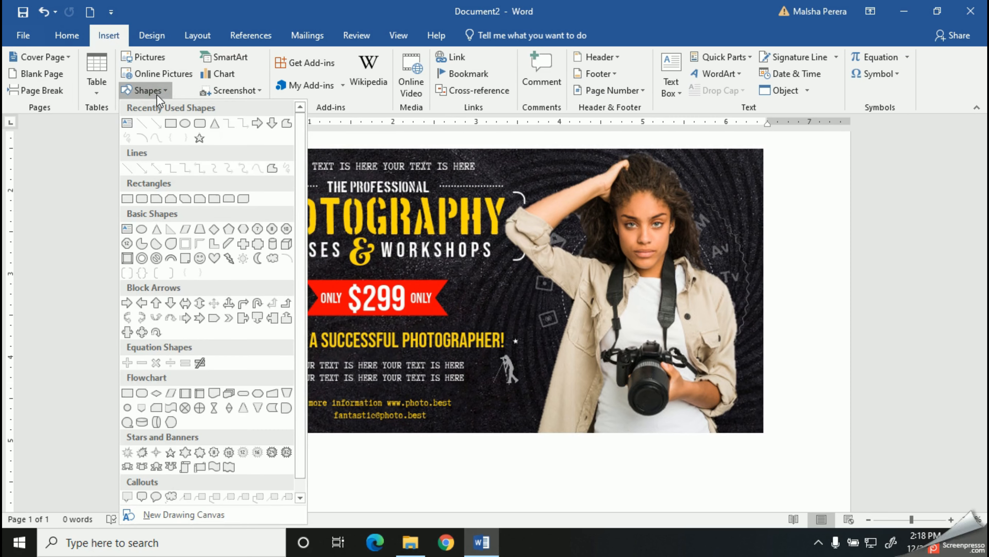
left_click(171, 123)
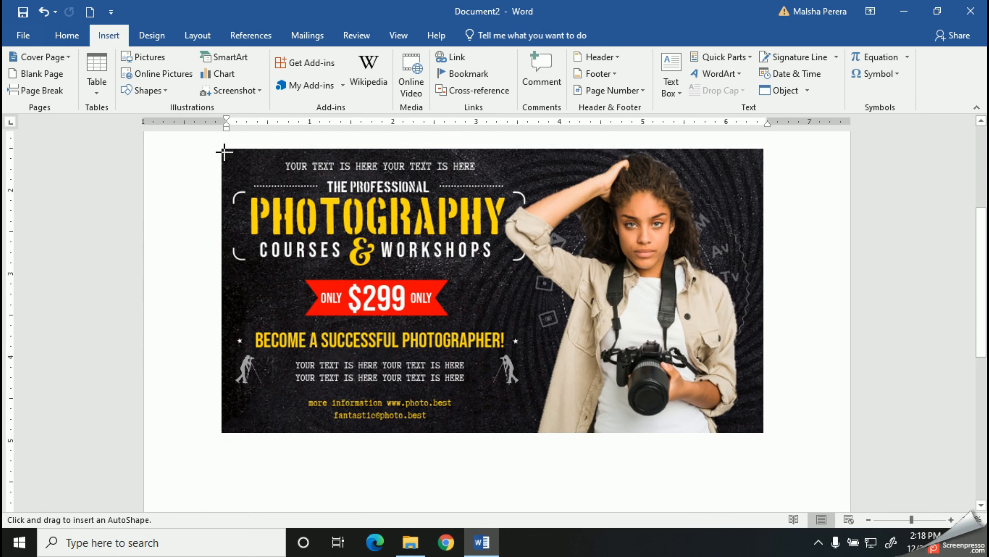
left_click_drag(220, 149, 763, 433)
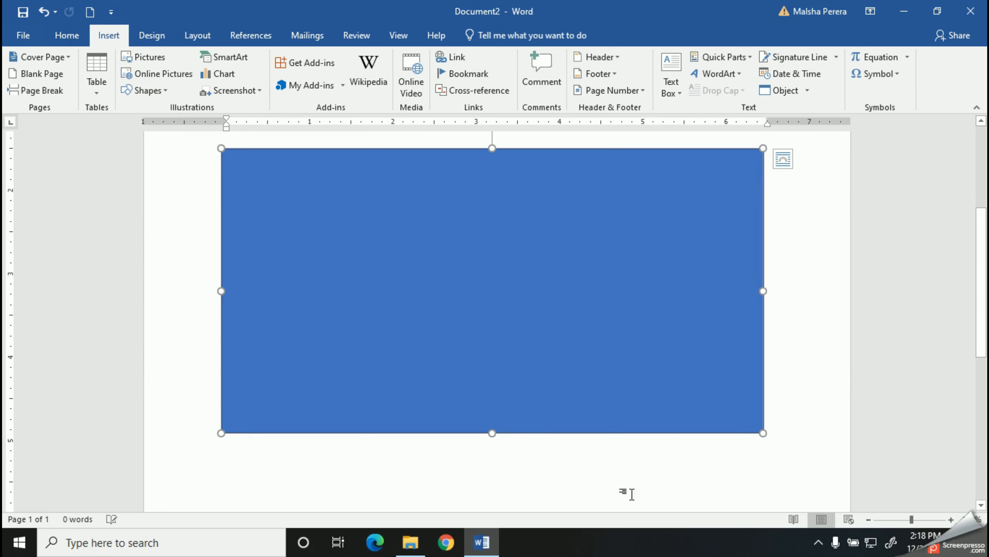
Step: Move the rectangle down into the empty area of the page below the banner
left_click(591, 473)
left_click_drag(519, 308, 526, 525)
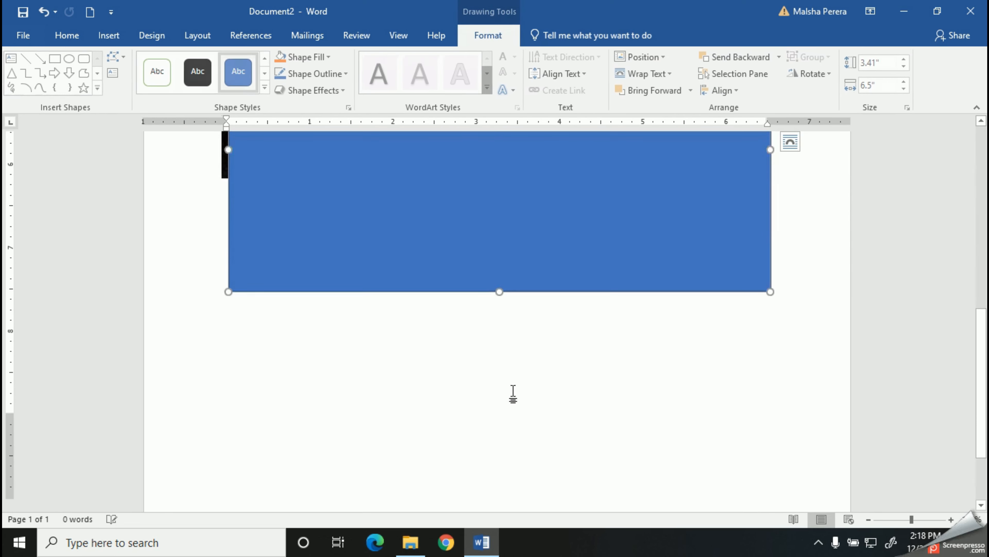
scroll(513, 394, "down", 3)
left_click_drag(501, 169, 511, 417)
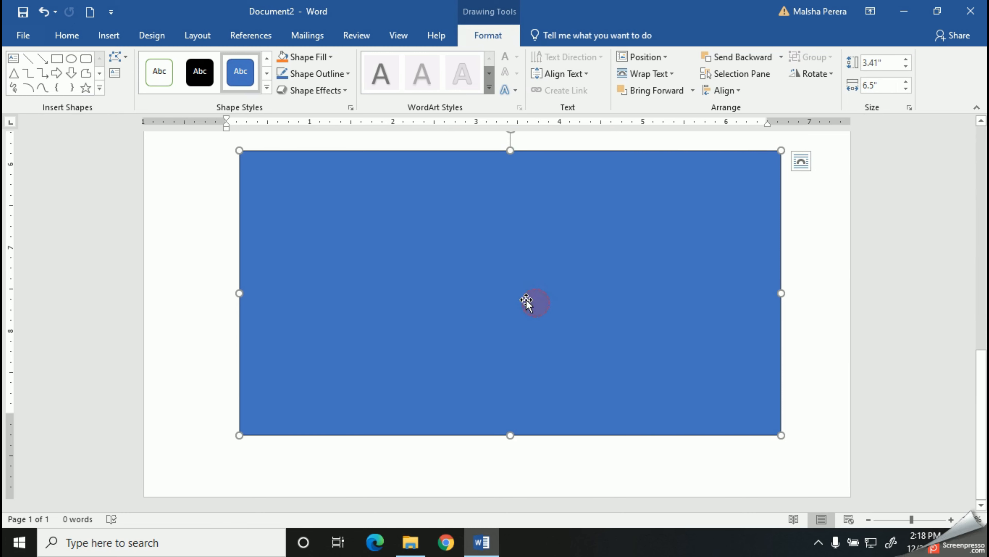
Step: Set both the fill and the outline of the rectangle to black
left_click(300, 58)
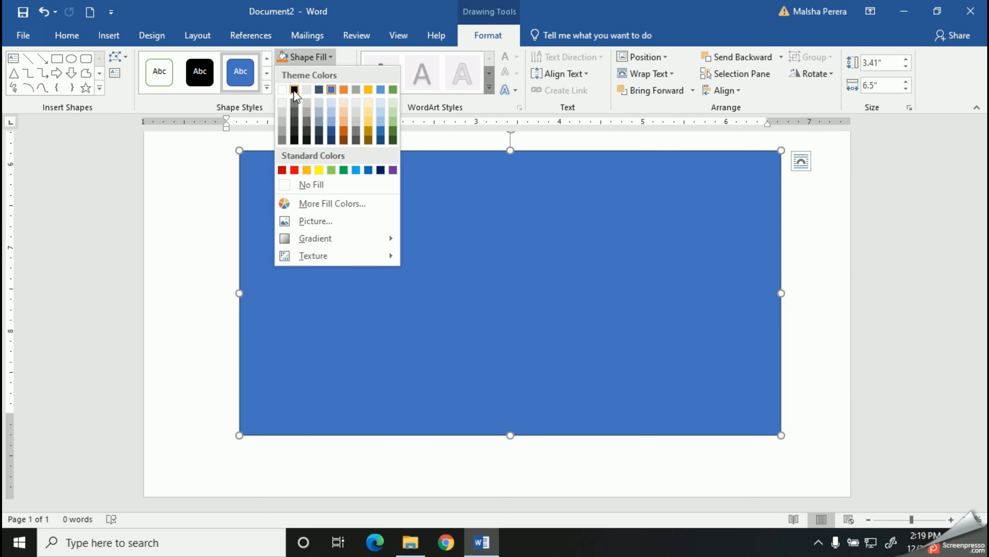
left_click(294, 90)
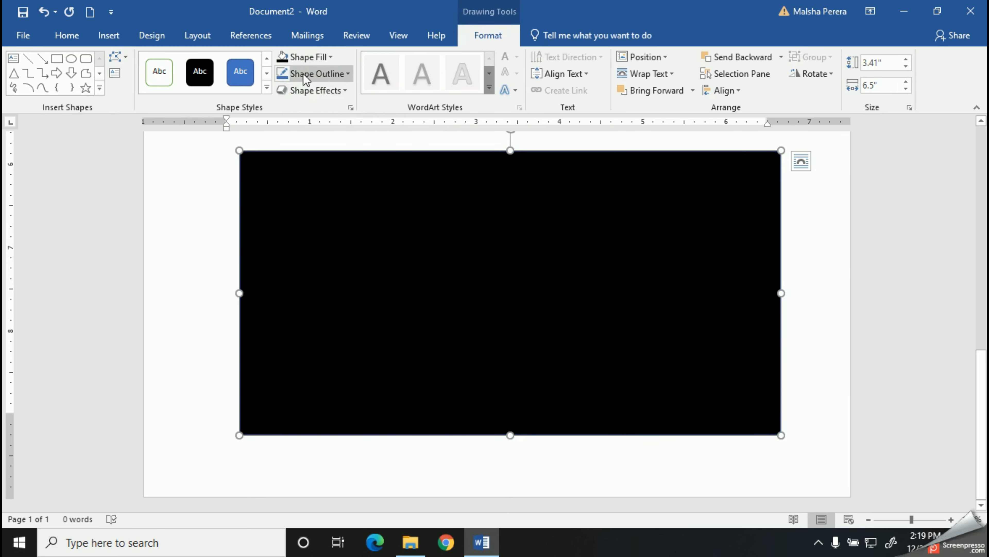
left_click(317, 74)
left_click(295, 106)
scroll(495, 319, "up", 5)
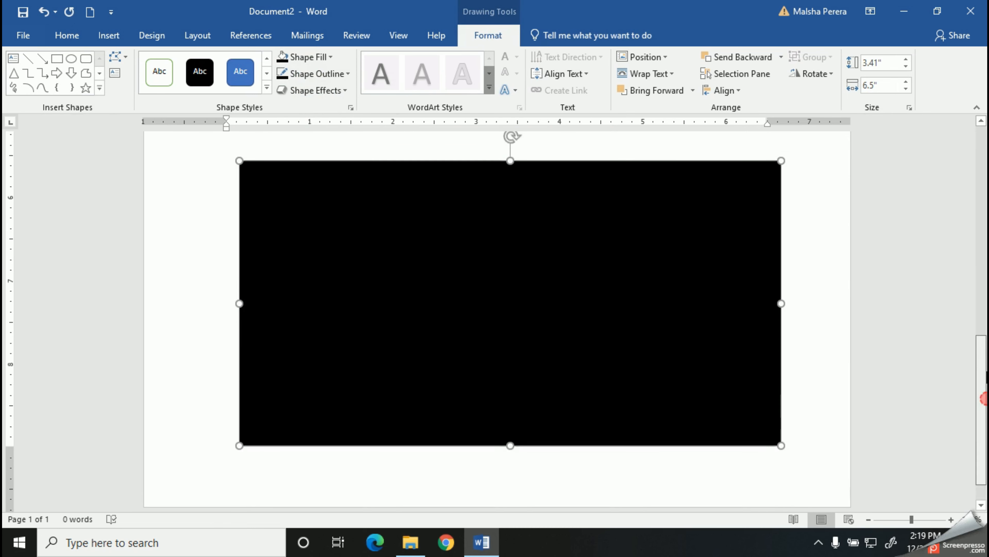
Step: Nudge the woman cutout slightly left on the banner and duplicate it by copying and pasting
left_click(658, 223)
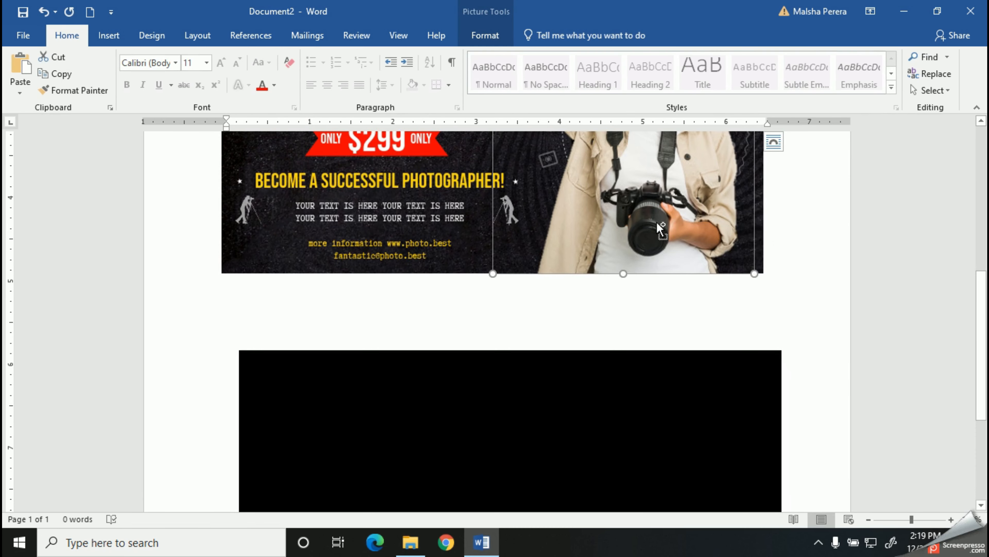
mouse_move(660, 226)
left_mouse_down()
mouse_move(660, 274)
mouse_move(650, 216)
left_mouse_up()
scroll(650, 222, "up", 4)
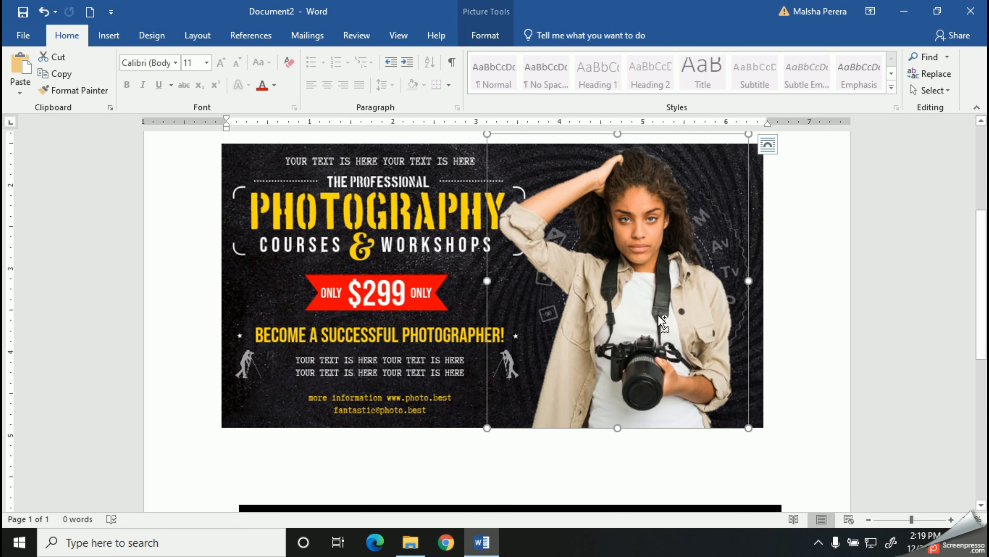
key("ctrl+c")
key("ctrl+v")
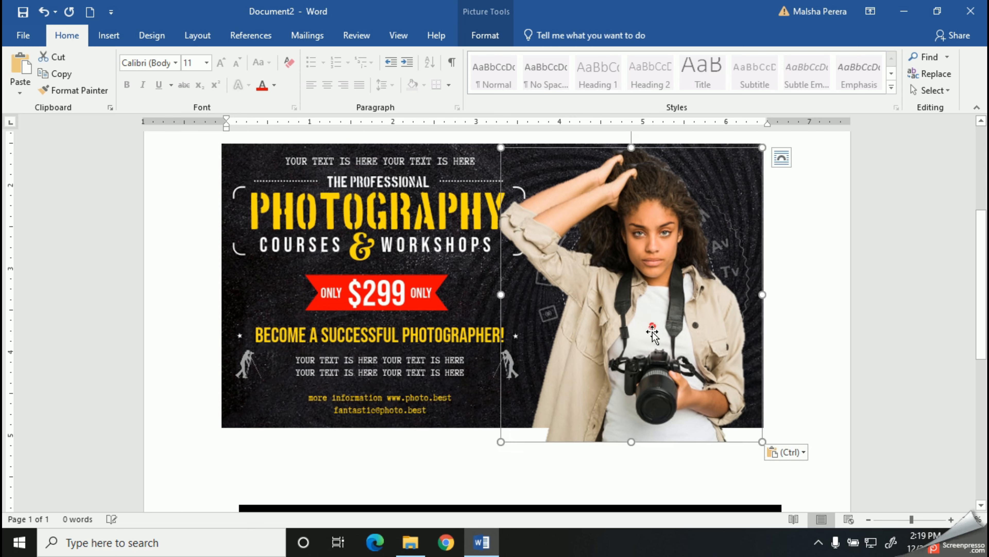
Step: Move the pasted woman cutout down the page onto the right half of the black rectangle
left_click_drag(653, 329, 653, 411)
scroll(980, 399, "down", 5)
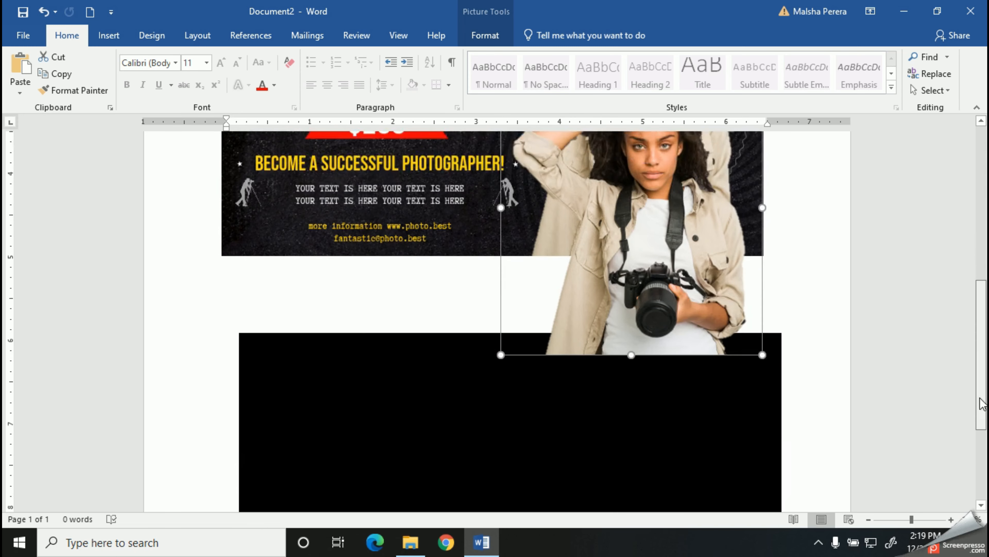
left_click_drag(639, 263, 623, 423)
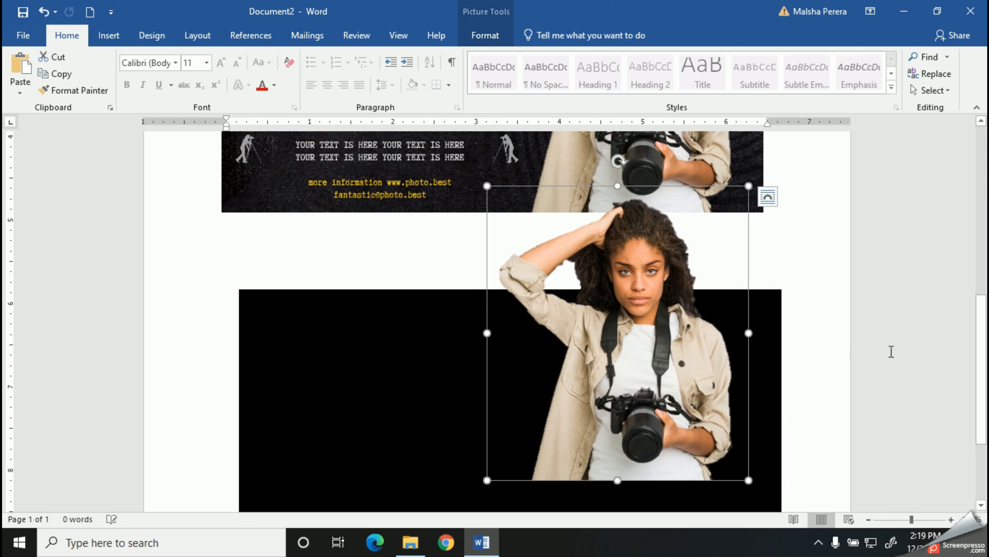
scroll(974, 339, "down", 3)
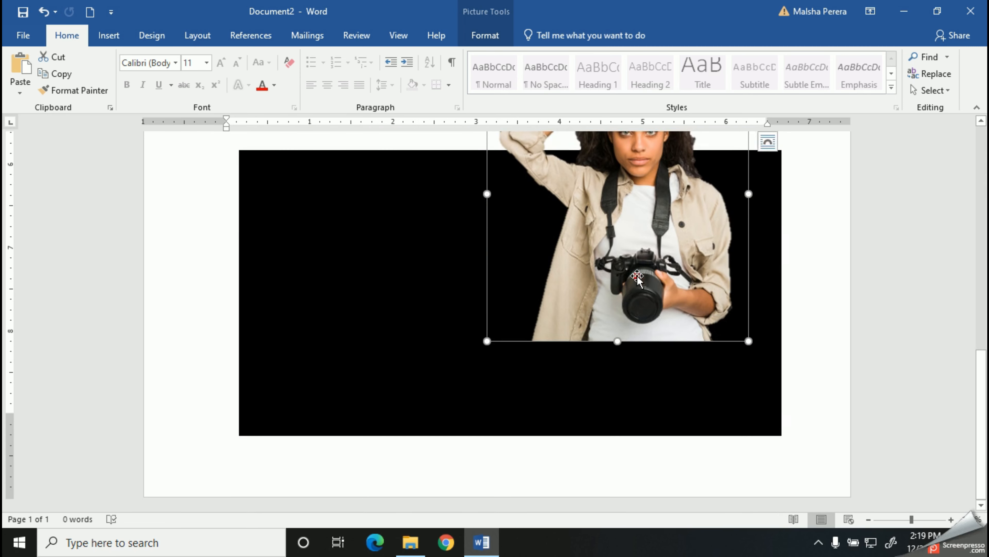
left_click_drag(639, 282, 654, 356)
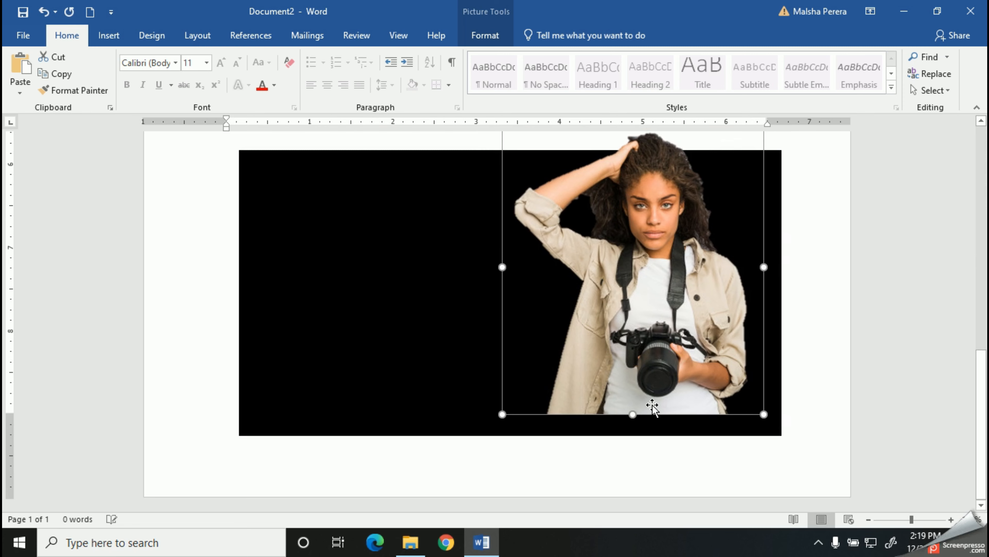
Step: Move the black rectangle up to align its bottom edge with the cutout, and shift the cutout slightly right
left_click_drag(431, 328, 431, 312)
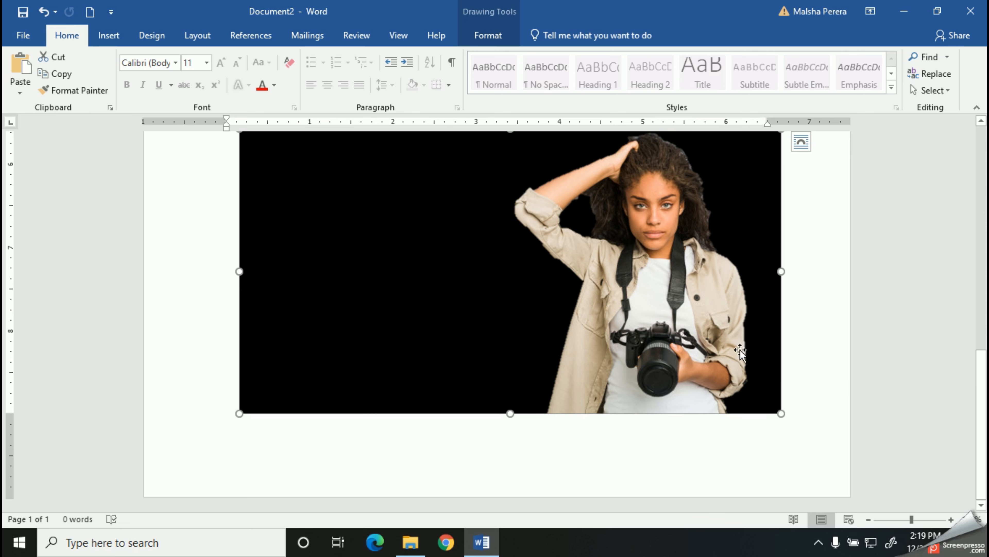
scroll(821, 395, "up", 1)
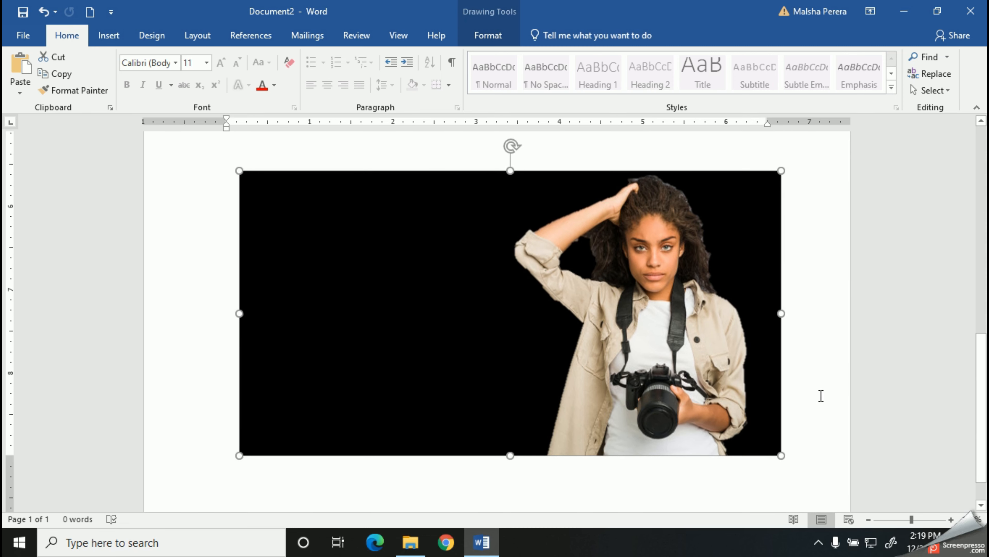
left_click_drag(614, 362, 627, 363)
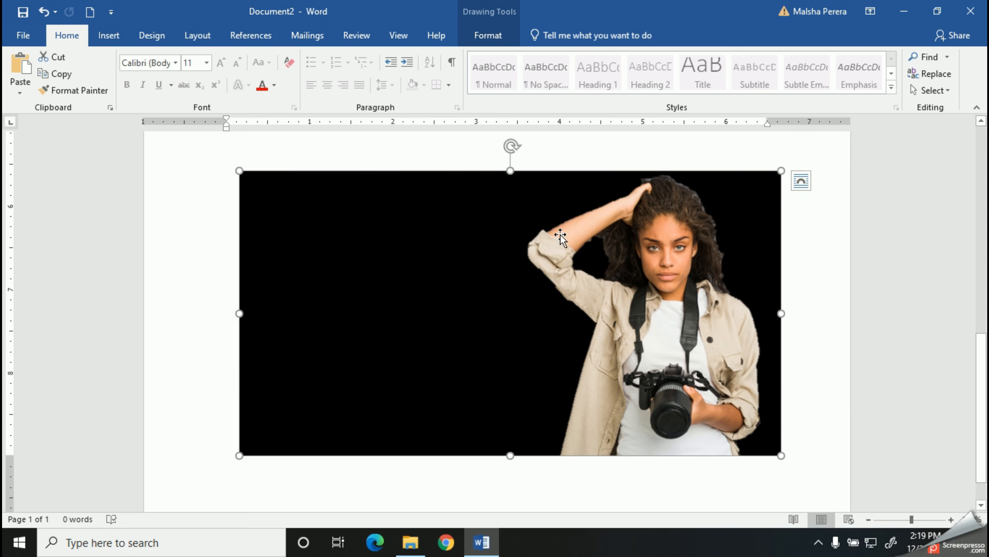
Step: Insert gold WordArt reading PHOTOGRAPHY on the black rectangle, left of the woman cutout
left_click(108, 35)
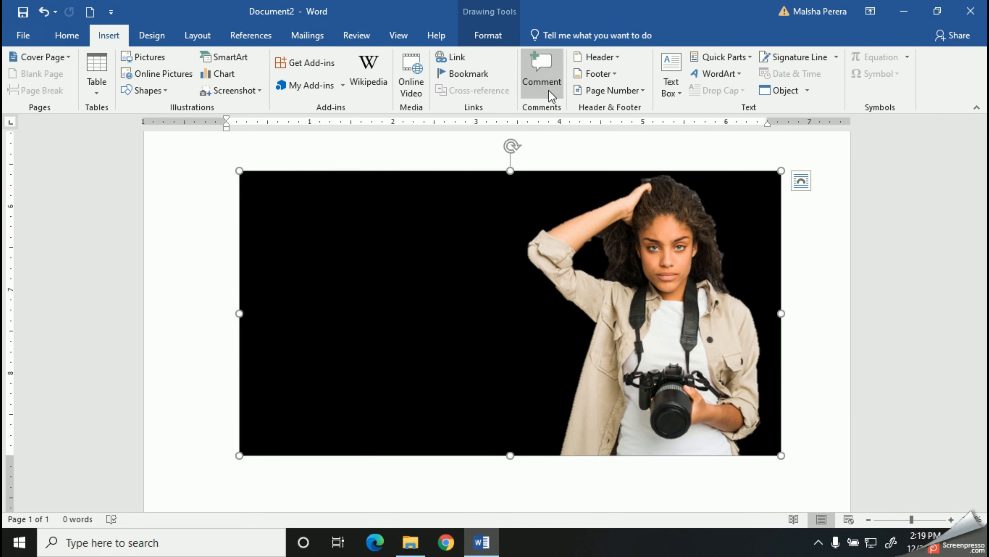
left_click(717, 74)
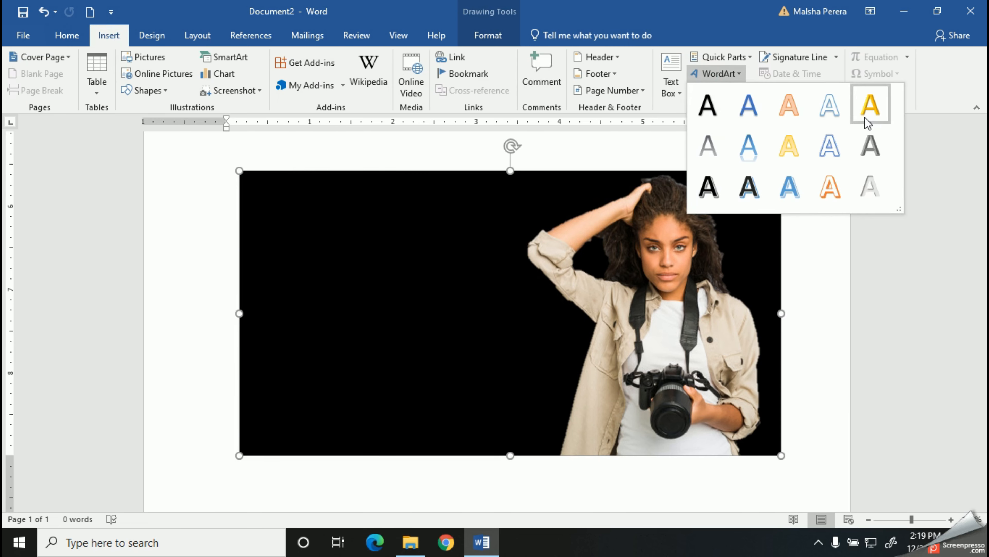
left_click(870, 105)
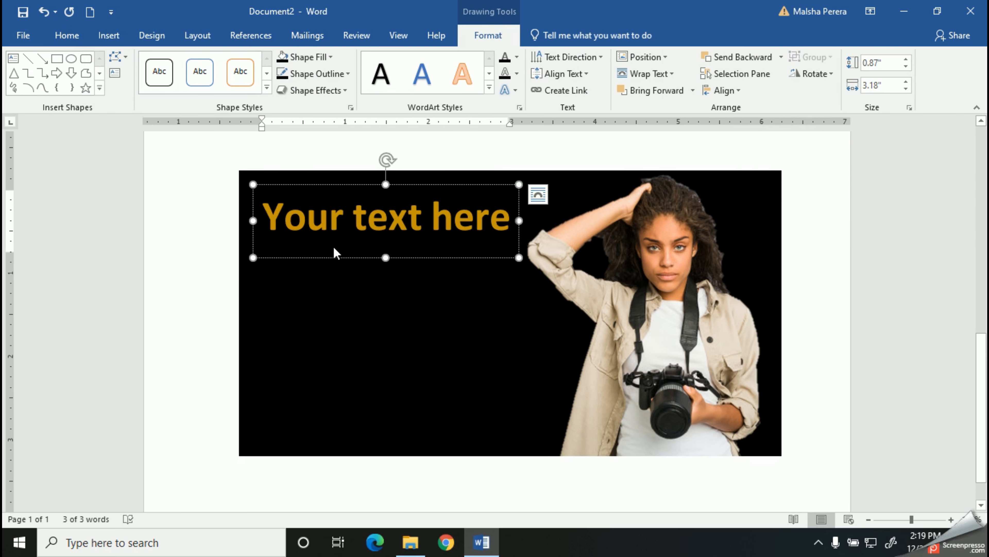
type("PHOTOGRAPHY")
Step: Format the PHOTOGRAPHY WordArt in Courier New, adjust its font size, and move it down to the middle of the banner's free area
left_click(444, 258)
left_click(67, 36)
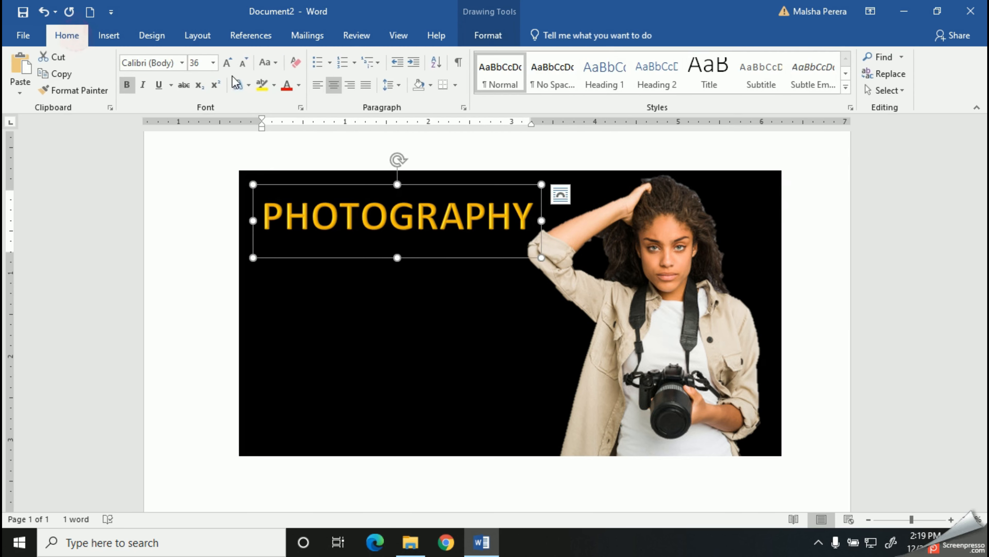
left_click(243, 64)
left_click(182, 64)
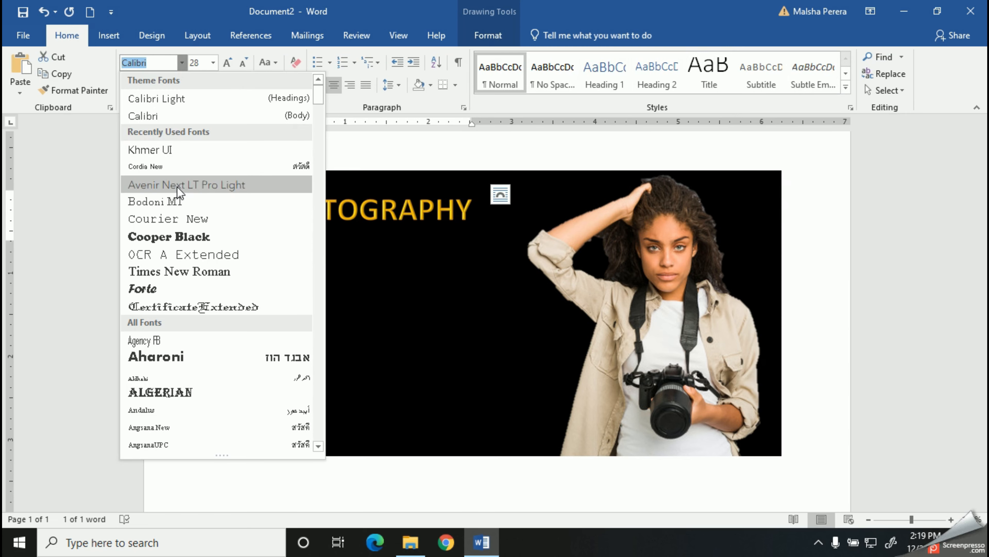
left_click(181, 226)
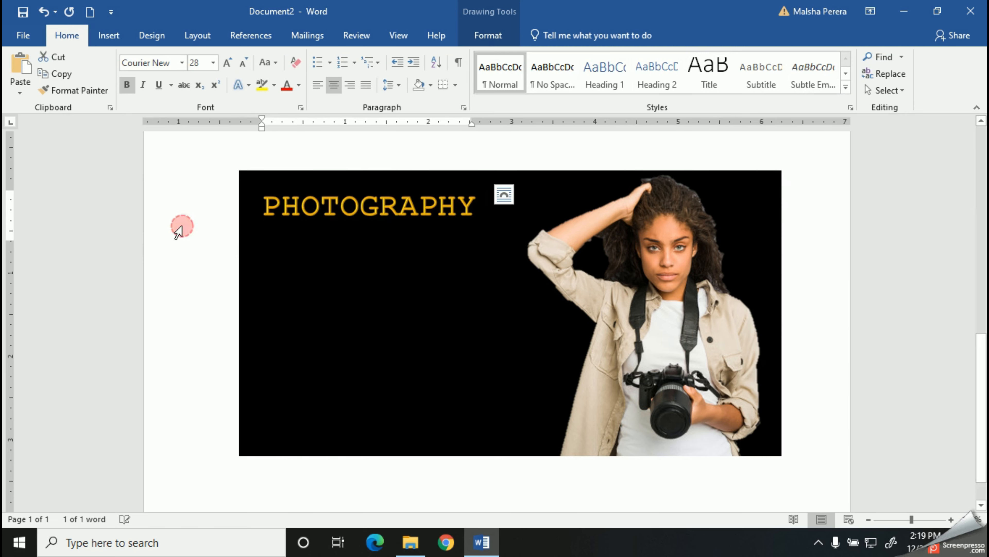
left_click(227, 63)
left_click_drag(421, 253, 418, 333)
left_click(201, 239)
Step: Duplicate the PHOTOGRAPHY WordArt below the original and replace the copy's text with BE A PROFESSIONAL
left_click(343, 290)
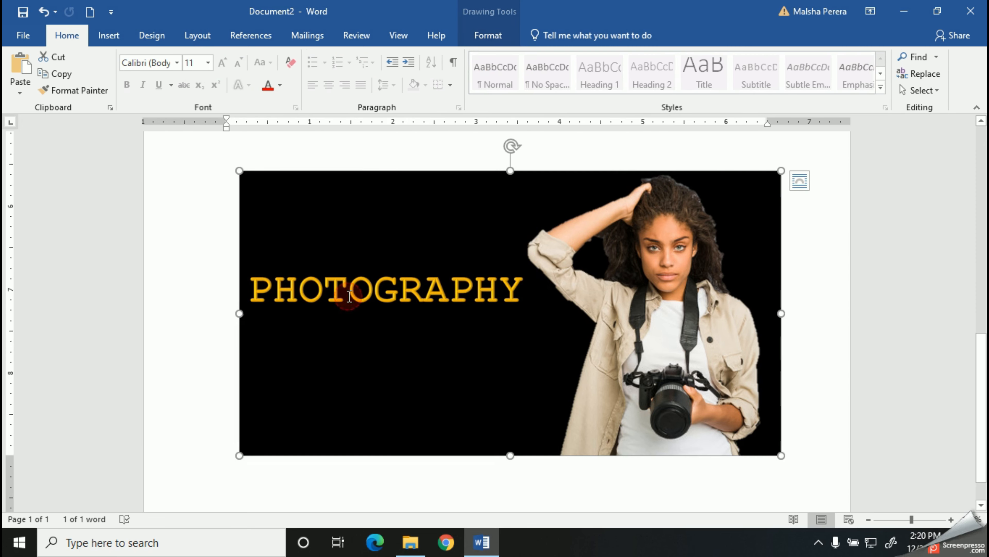
left_click(108, 35)
left_click(324, 291)
left_click(371, 331)
key("ctrl+c")
key("ctrl+v")
left_click_drag(369, 332, 378, 382)
left_click_drag(529, 346, 259, 342)
key("BackSpace")
type("BE A")
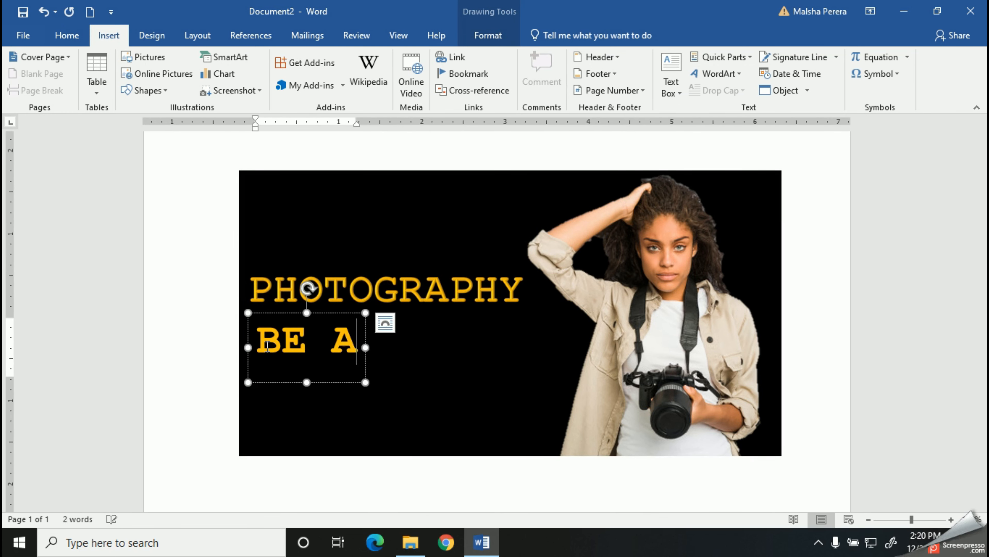
type(" PROFESSIONAL")
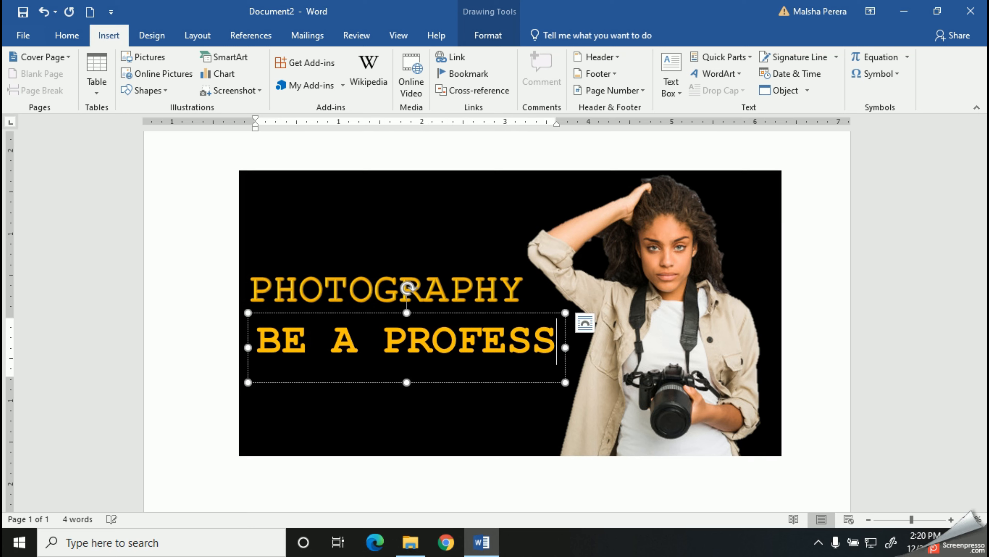
Step: Move the BE A PROFESSIONAL text above PHOTOGRAPHY and reduce its font size to 22
left_click_drag(388, 388, 379, 283)
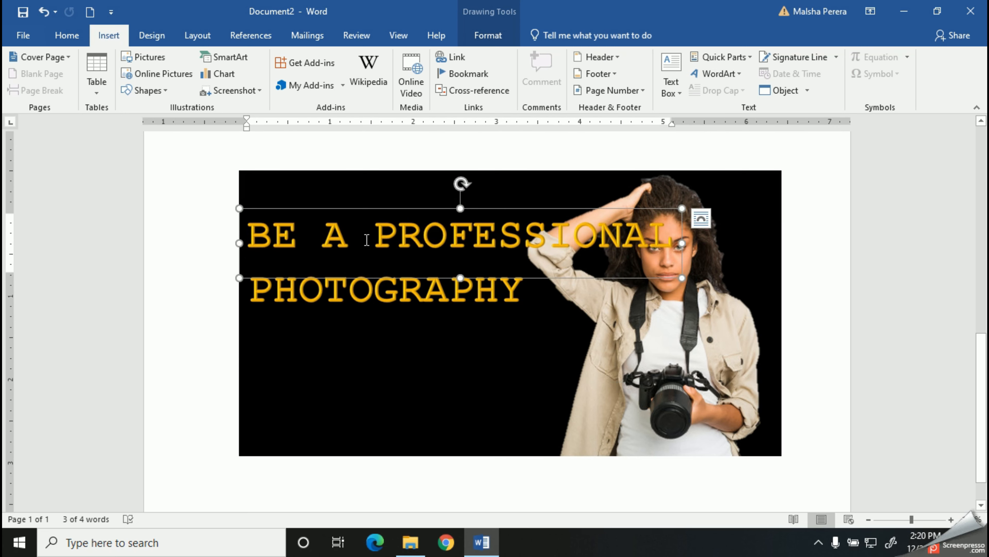
key("ctrl+a")
left_click(67, 35)
left_click(244, 63)
left_click(244, 63)
left_click(244, 63)
left_click(243, 63)
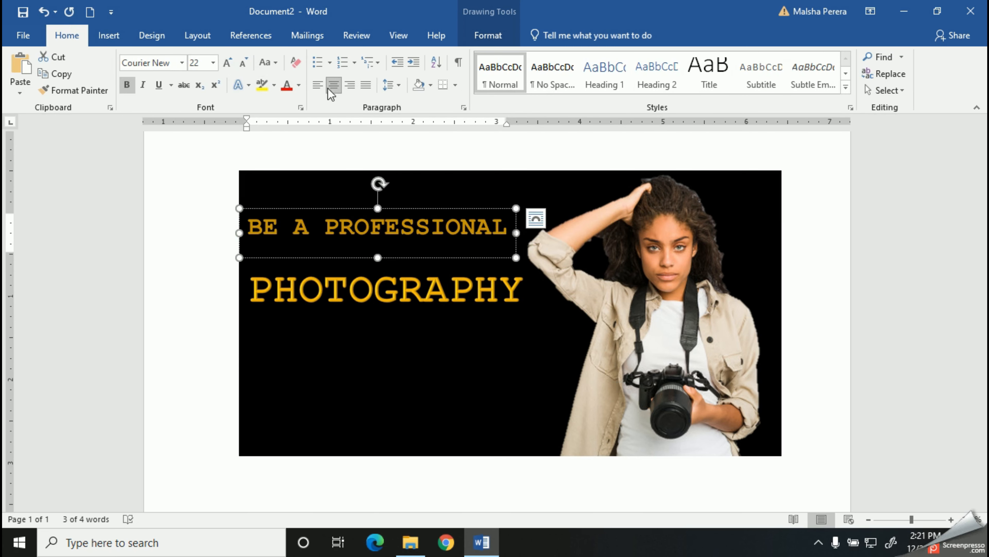
Step: Color the BE A PROFESSIONAL text white, move it closer to PHOTOGRAPHY, and reduce its font size to 16
left_click(299, 85)
left_click(289, 132)
left_click_drag(394, 258, 402, 293)
left_click(245, 62)
left_click(244, 63)
left_click(245, 63)
left_click(245, 62)
Step: Duplicate the BE A PROFESSIONAL text below PHOTOGRAPHY, change the copy to DESIGNER, and align it with the lines above
left_click(346, 258)
left_click(345, 246)
left_click_drag(366, 246, 364, 308)
left_click_drag(438, 328, 251, 322)
key("BackSpace")
type("DESIGNER")
left_click_drag(307, 351, 328, 350)
left_click(362, 406)
Step: Move the BE A PROFESSIONAL, PHOTOGRAPHY and DESIGNER lines up to the top of the banner
left_click(328, 247)
left_click(391, 302)
left_click(310, 250)
left_click(311, 239)
left_click(316, 248)
left_click_drag(317, 243, 312, 171)
left_click_drag(400, 282, 400, 209)
left_click_drag(330, 308, 331, 224)
Step: Duplicate the DESIGNER text to the banner's lower left corner and replace the copy's text with JOIN US
left_click(324, 244)
left_click(328, 266, "ctrl")
left_click_drag(329, 266, 269, 426)
key("BackSpace")
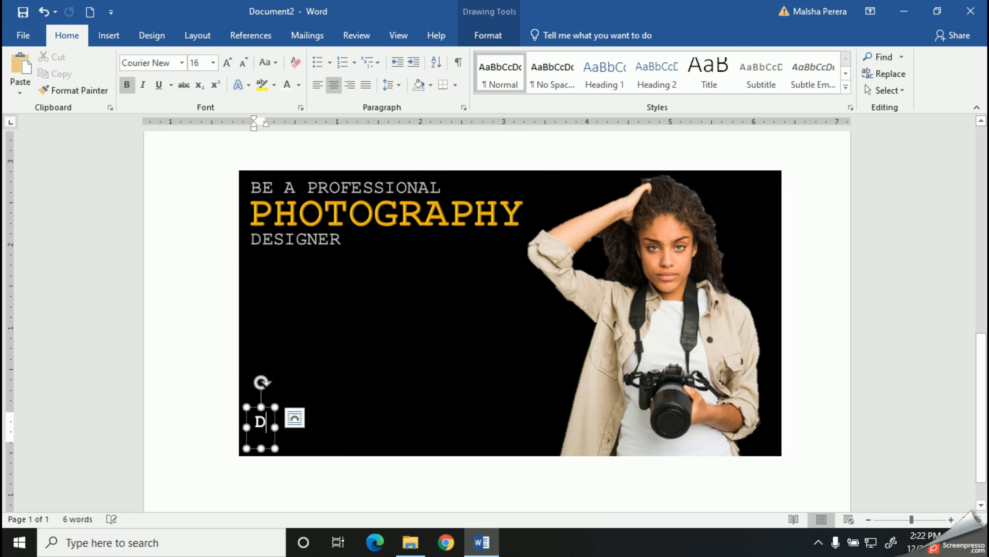
key("BackSpace")
type("JOIN US")
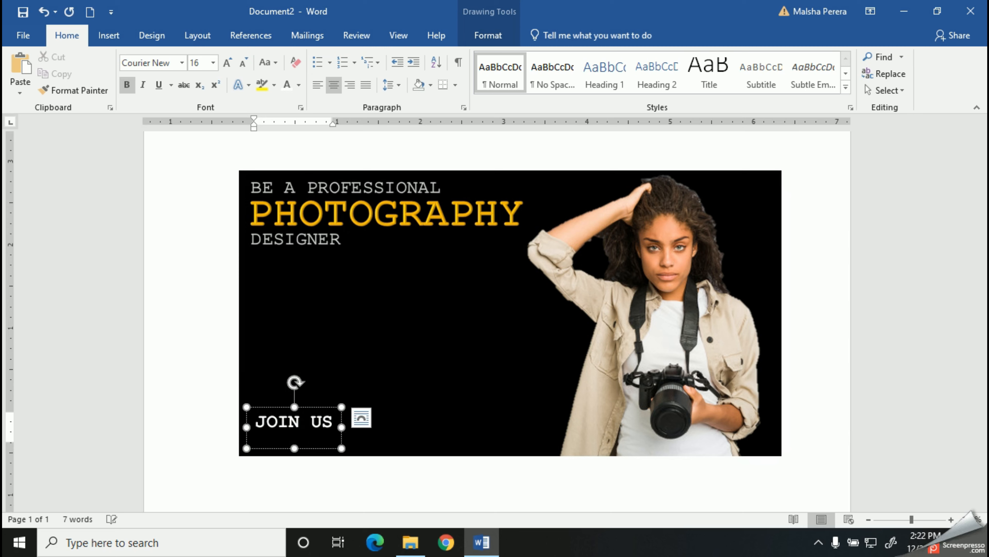
Step: Fill the JOIN US box with the standard orange-gold color, shrink its height to 0.31", and shift it slightly right
left_click(311, 406)
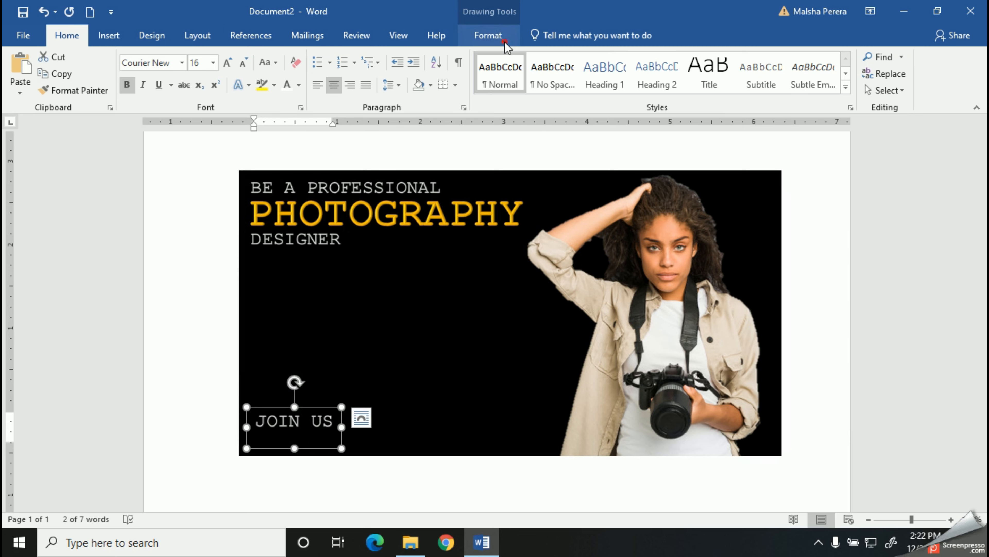
left_click(488, 35)
left_click(310, 61)
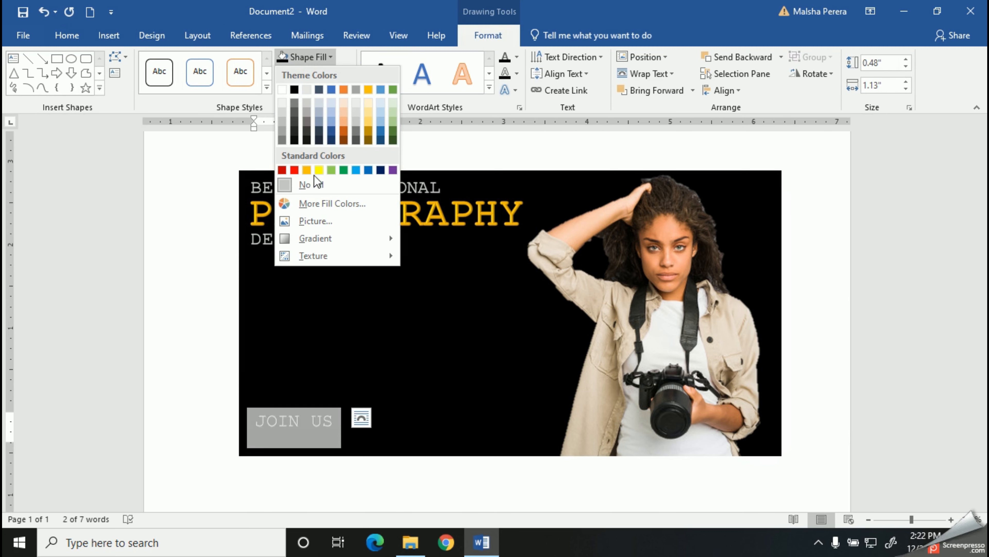
left_click(312, 170)
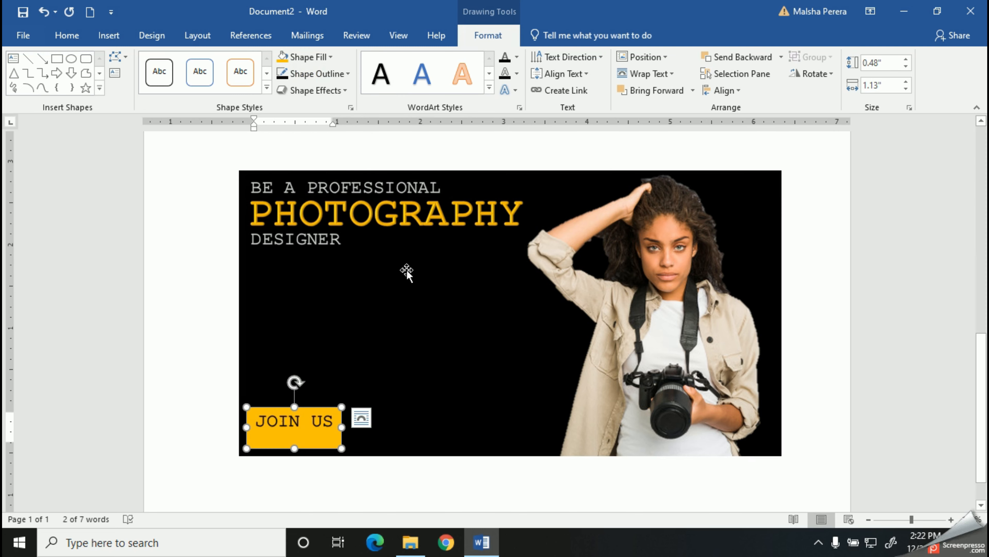
left_click_drag(298, 448, 330, 437)
Step: Change the JOIN US box into a rounded rectangle and apply the second preset shape effect
left_click(117, 58)
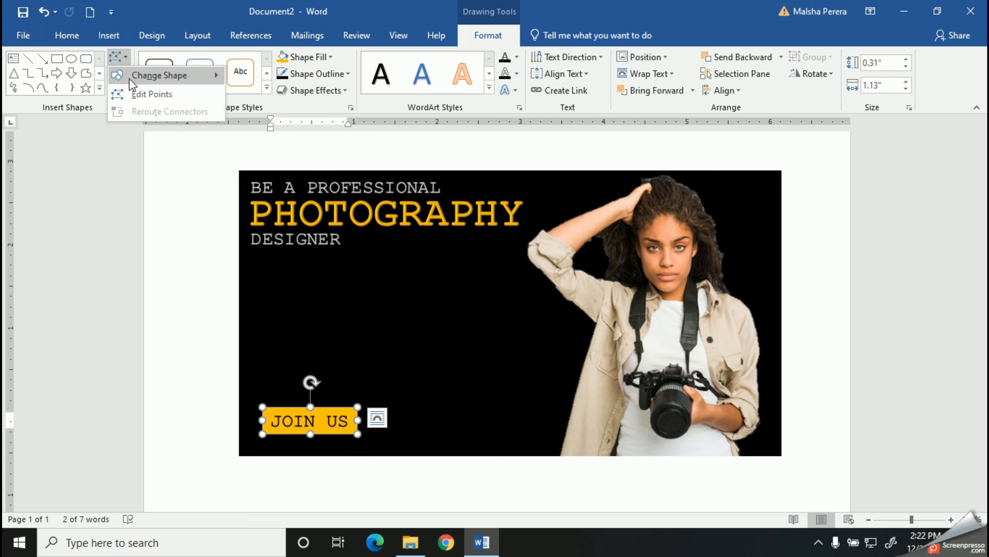
mouse_move(138, 82)
left_click(252, 94)
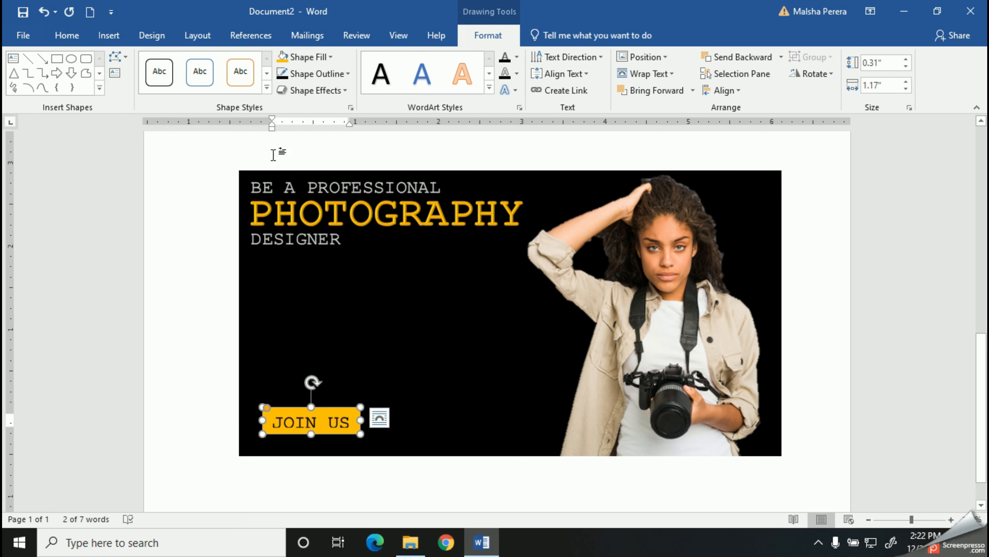
left_click(313, 90)
mouse_move(342, 128)
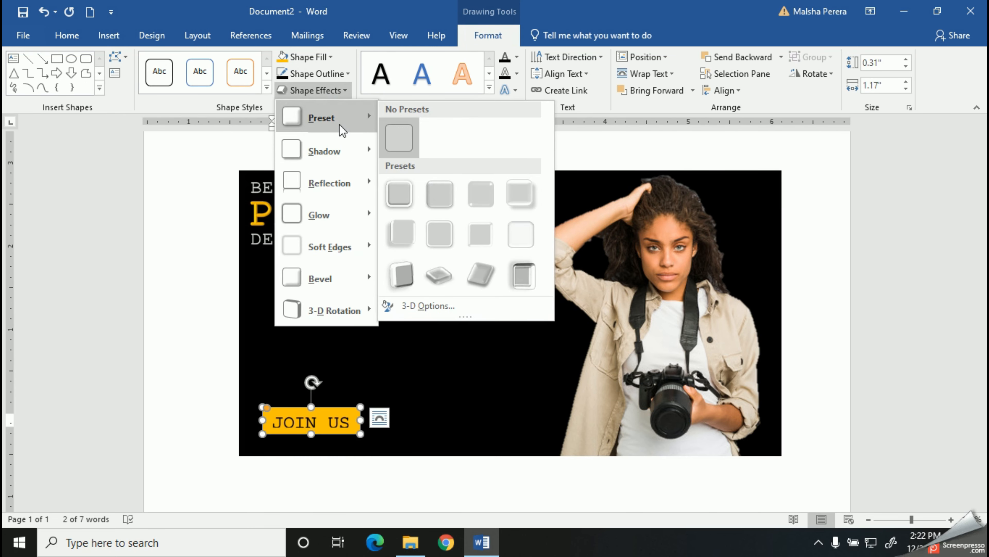
left_click(440, 197)
Step: Set the JOIN US label's font to Cooper Black and move the button right, under the heading text
left_click(67, 35)
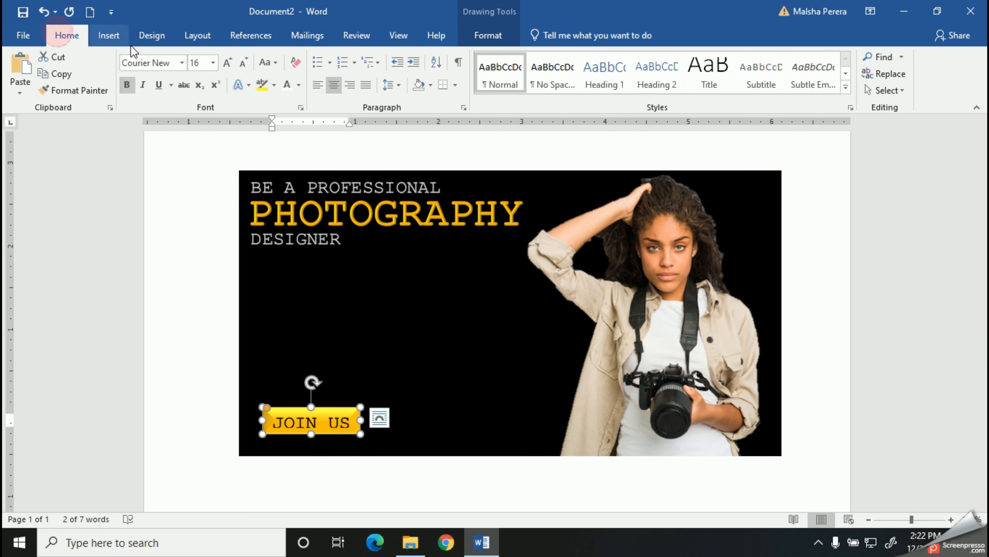
left_click(182, 63)
left_click(175, 234)
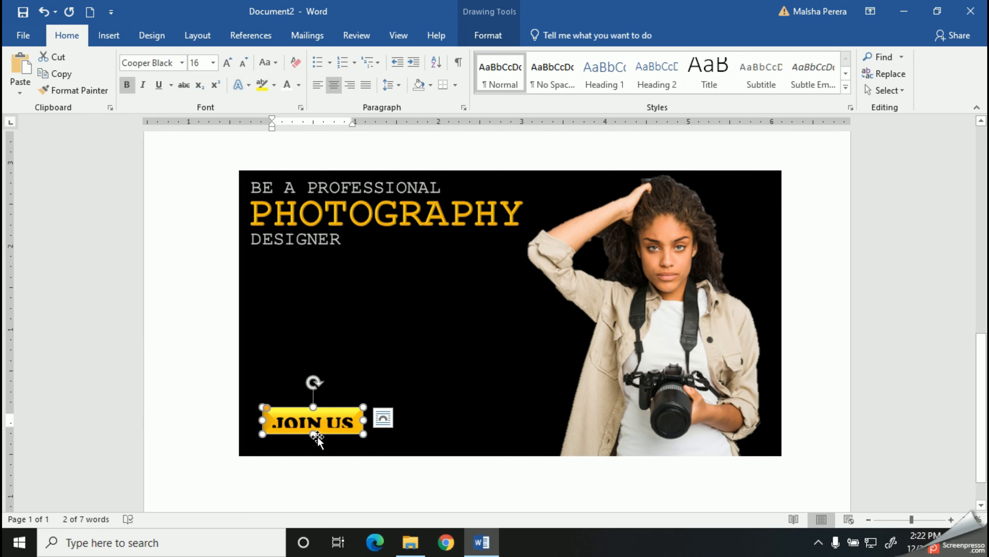
left_click_drag(325, 413, 396, 422)
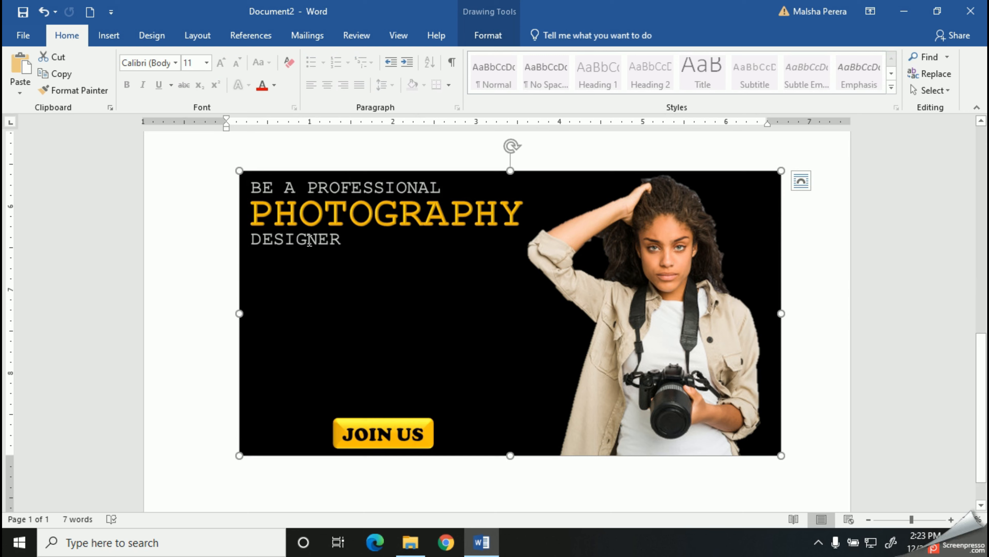
Step: Duplicate the DESIGNER text just below it and replace the copy's text with "Starts from 5th of december"
left_click(309, 240)
left_click(320, 267)
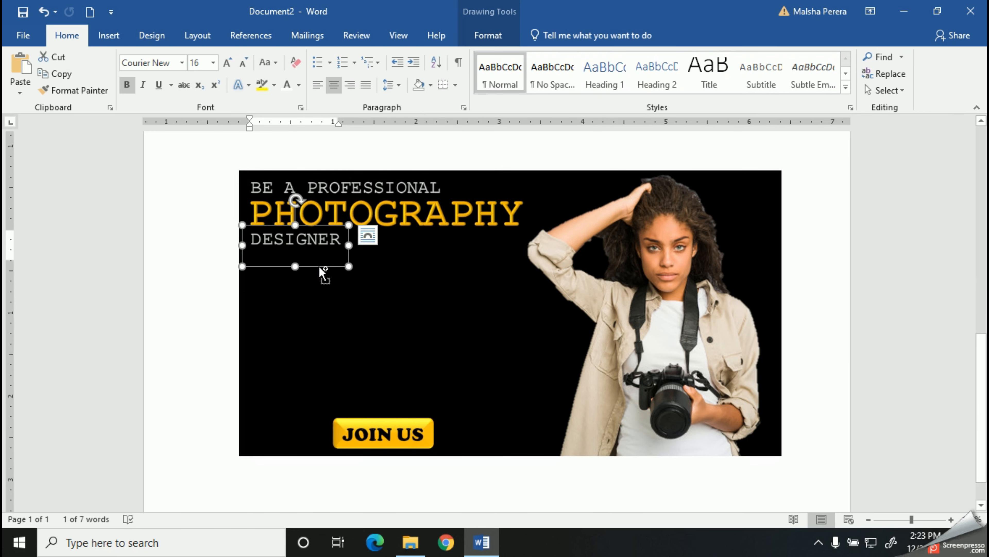
left_click_drag(319, 271, 251, 298)
left_click(339, 297)
type("Starts")
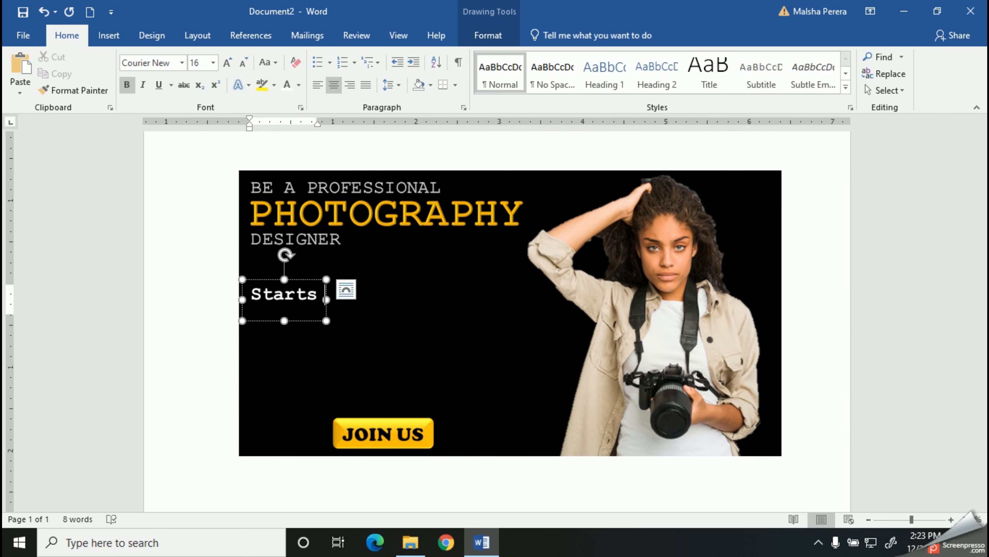
type(" on")
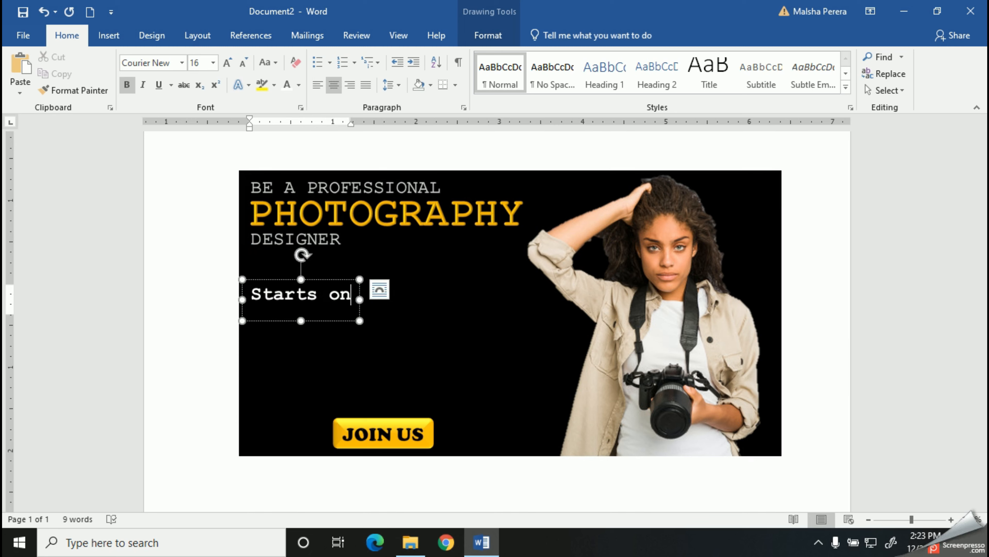
key("BackSpace")
key("BackSpace")
key("BackSpace")
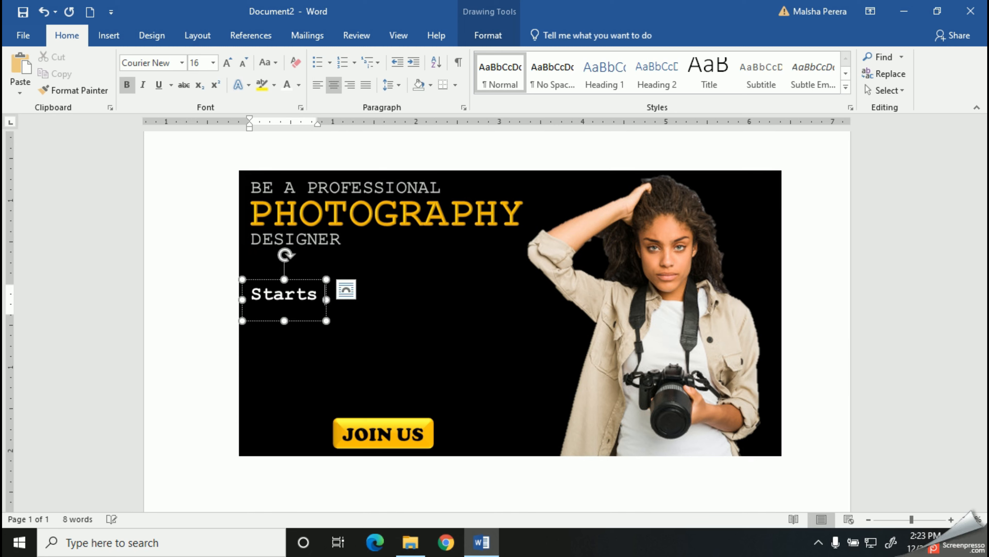
type("from")
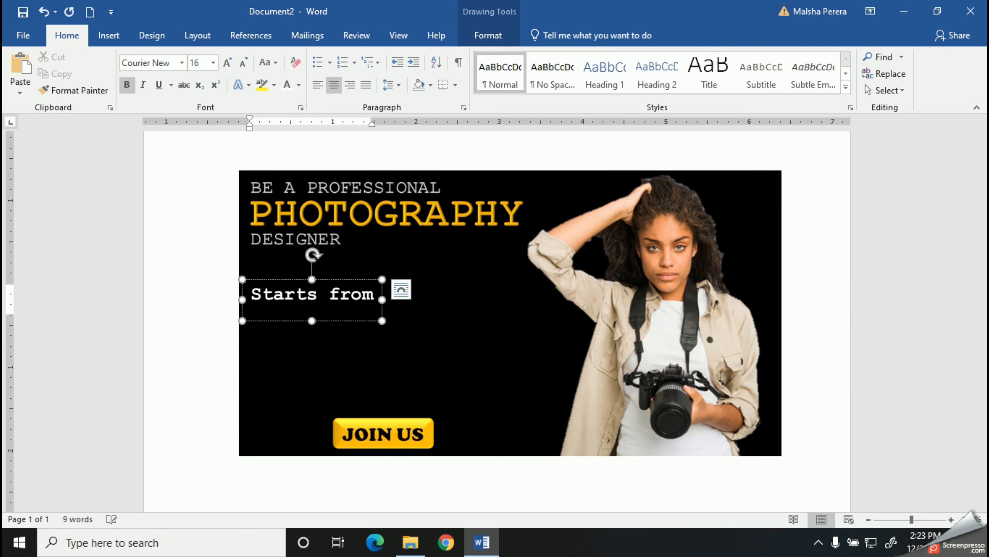
type(" 5t")
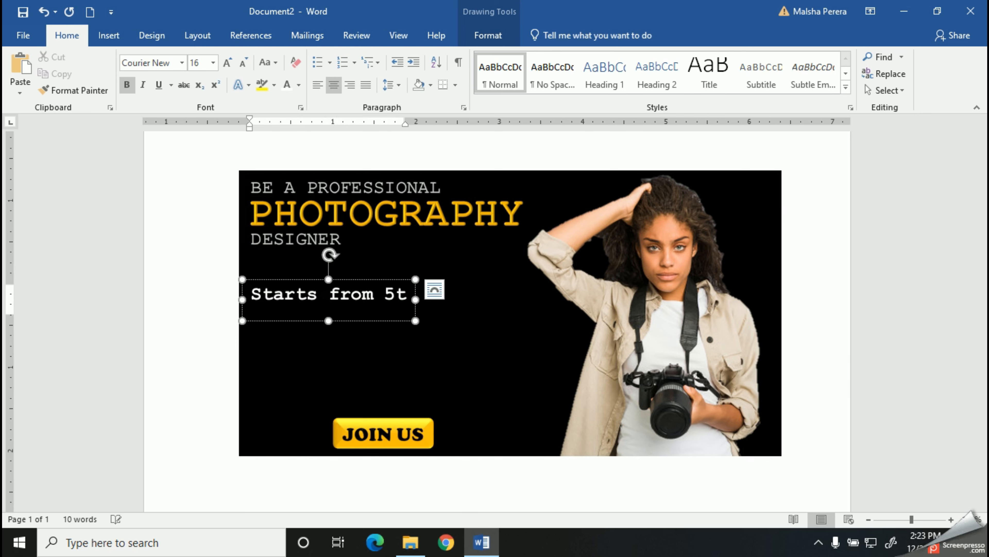
type("h ")
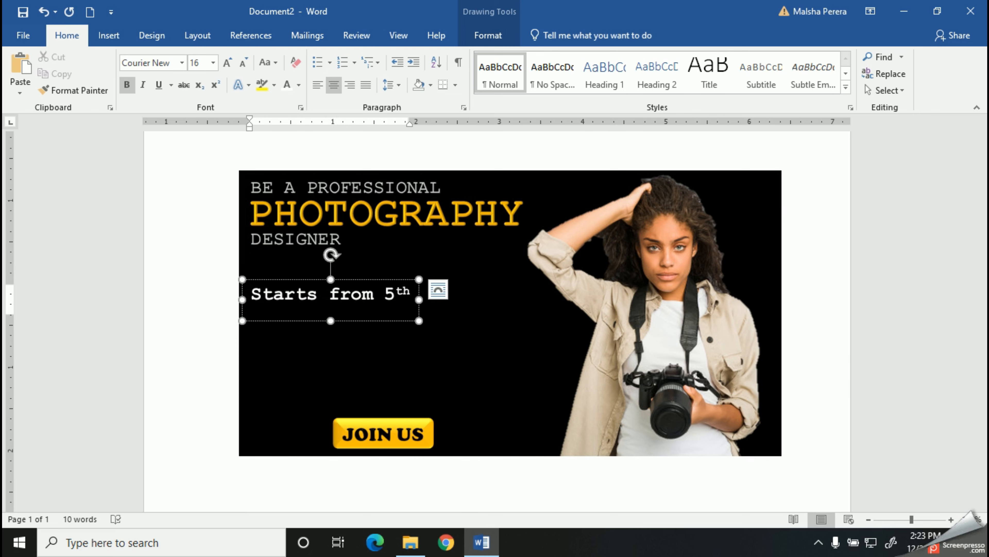
type("of d")
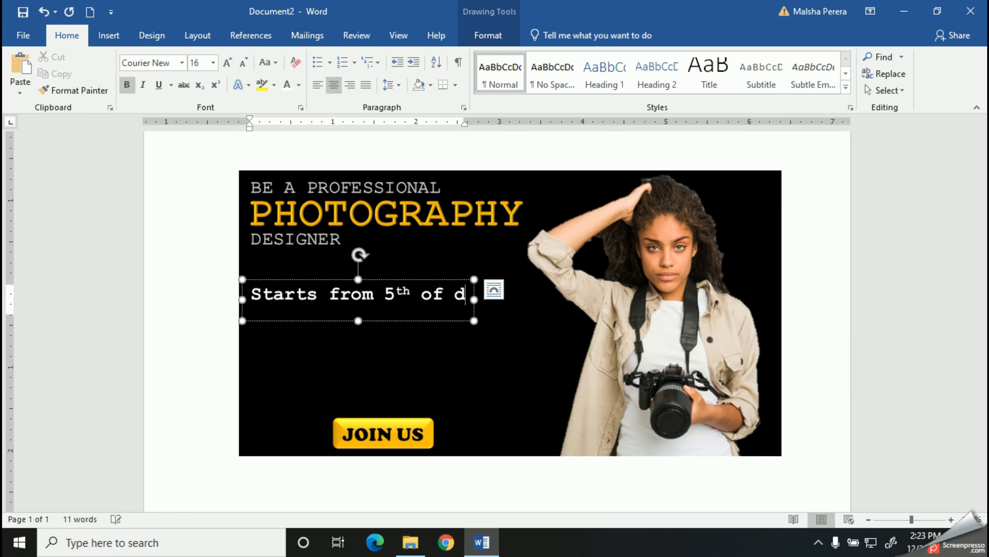
type("ecember")
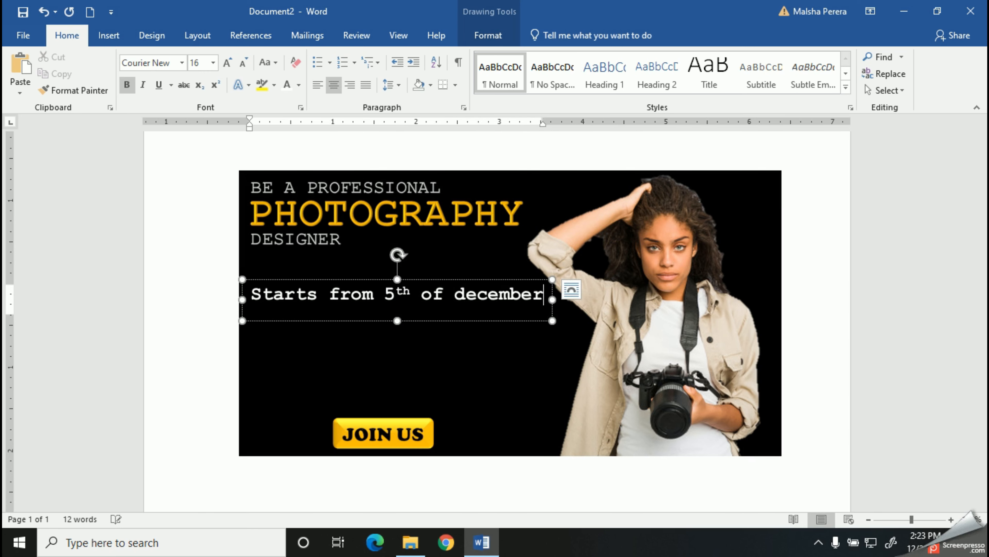
Step: Nudge the start date line down, set its font to Forte, and enlarge it to size 20
left_click_drag(448, 319, 448, 326)
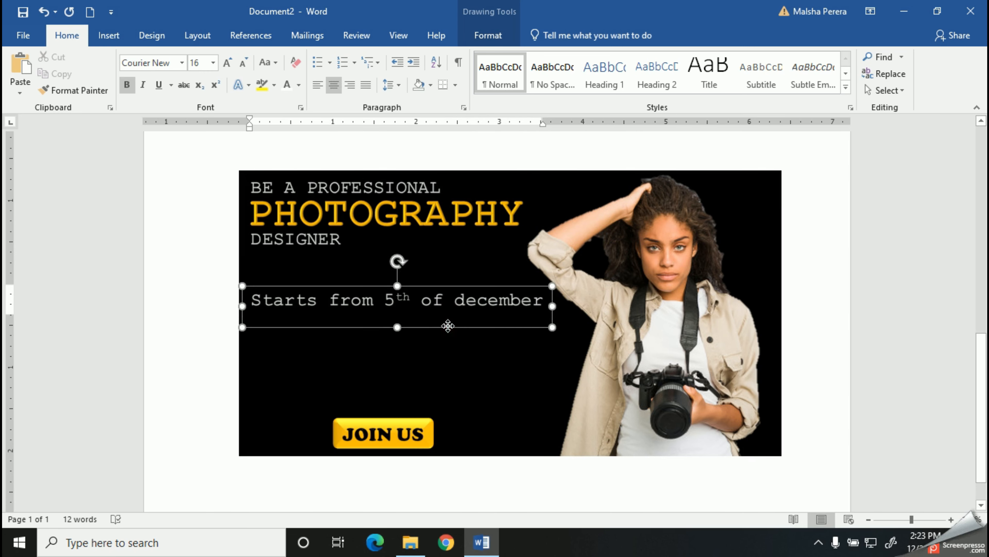
left_click(181, 62)
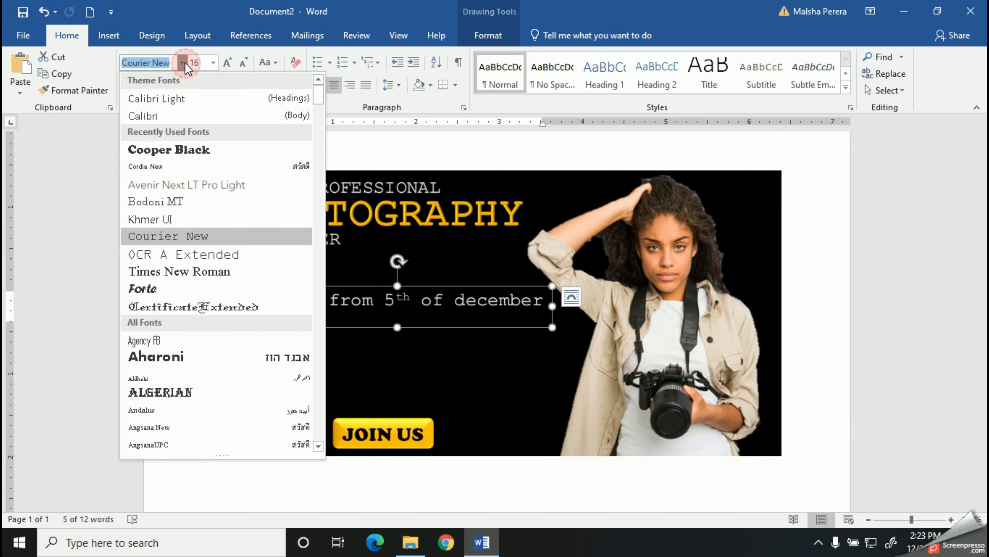
left_click(182, 290)
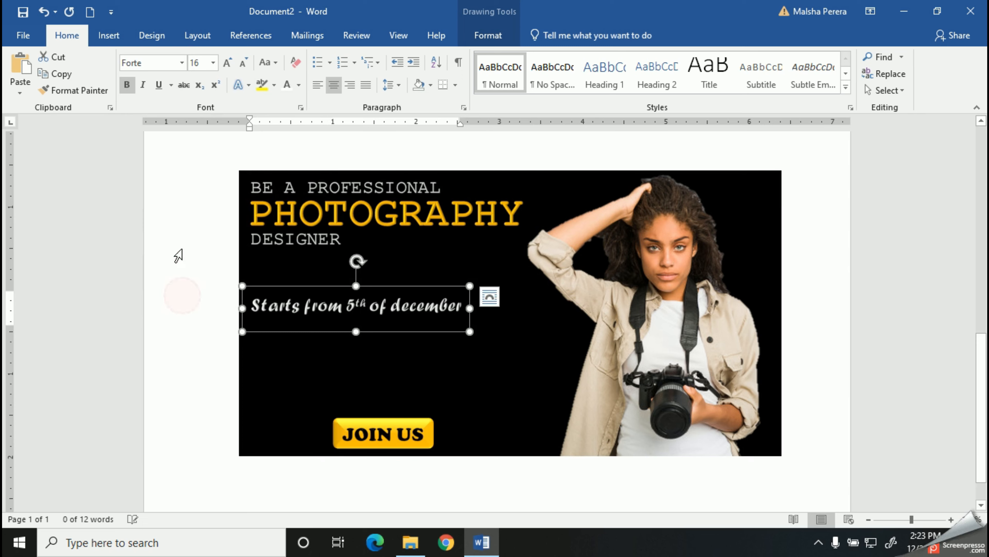
left_click(227, 63)
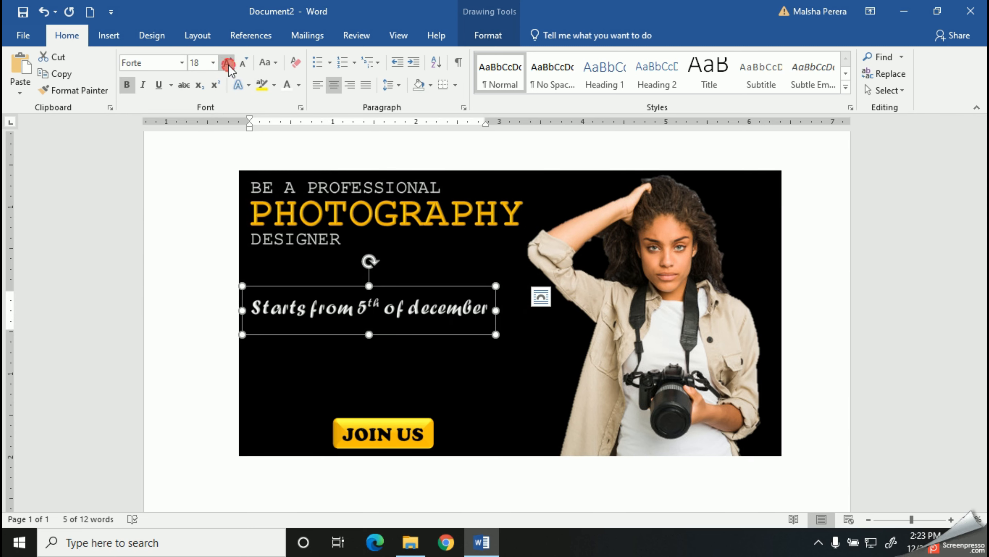
left_click(228, 63)
Step: Move the start date line down to sit directly above the JOIN US button
left_click_drag(406, 285, 404, 273)
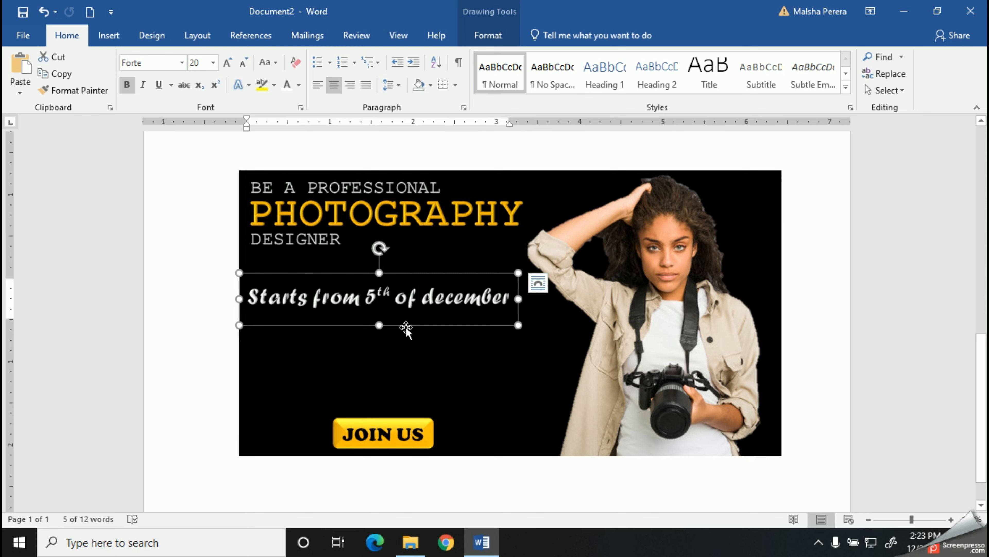
left_click_drag(405, 328, 426, 423)
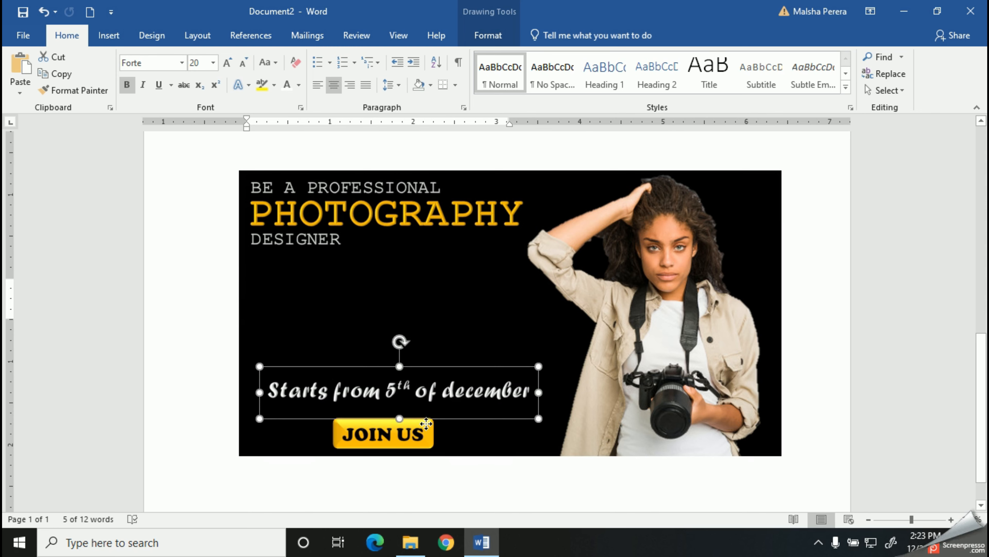
left_click(420, 348)
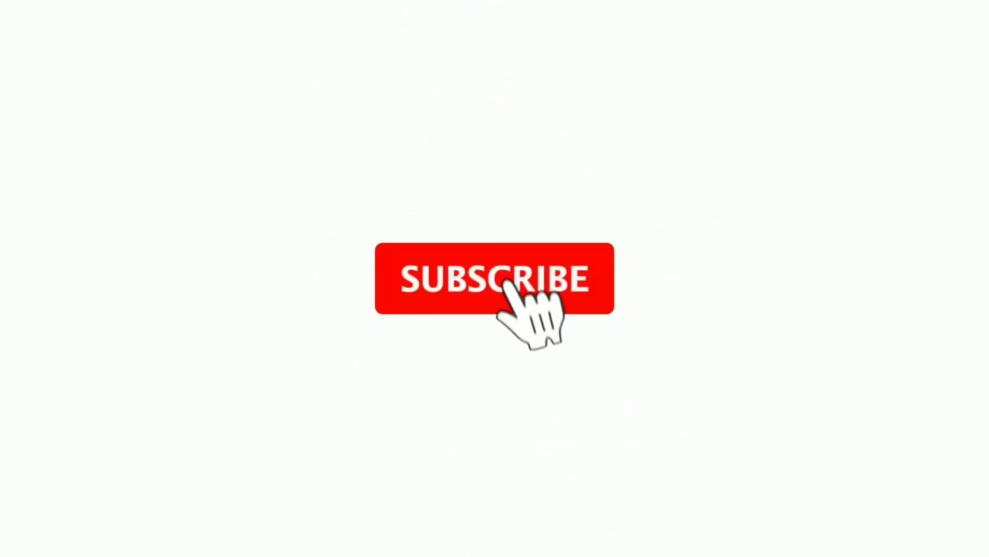